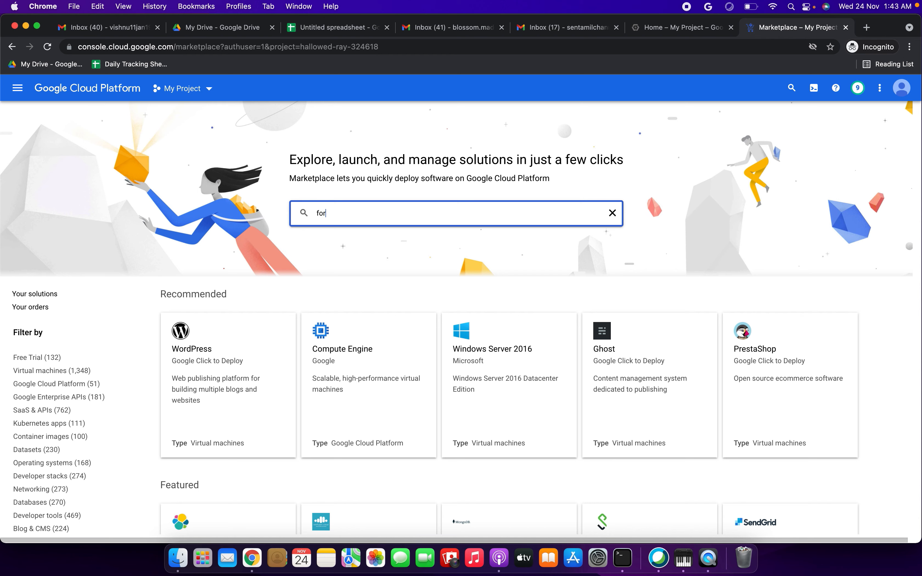
Step: Search the Marketplace for fortigate and open the FortiGate Next-Generation Firewall (PAYG) listing
type("tigate")
key("Return")
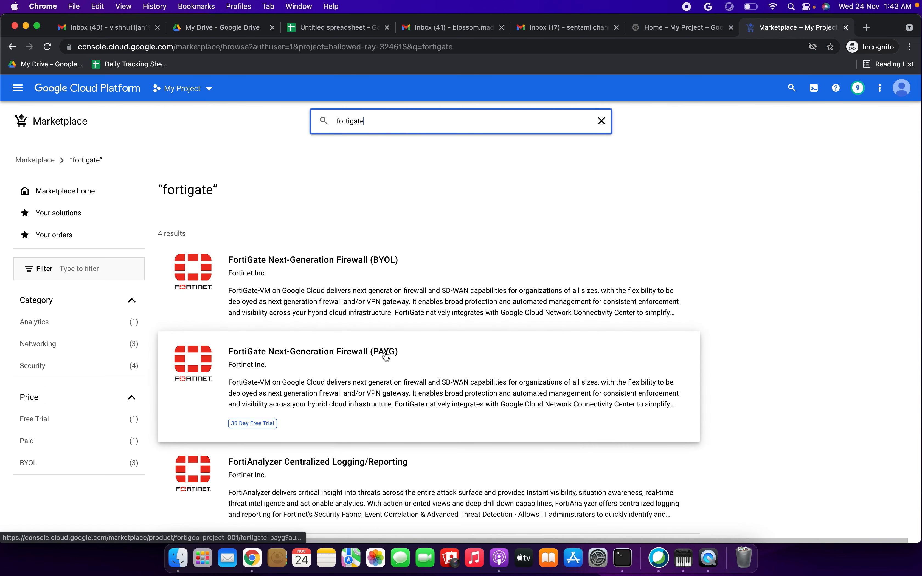
left_click(400, 360)
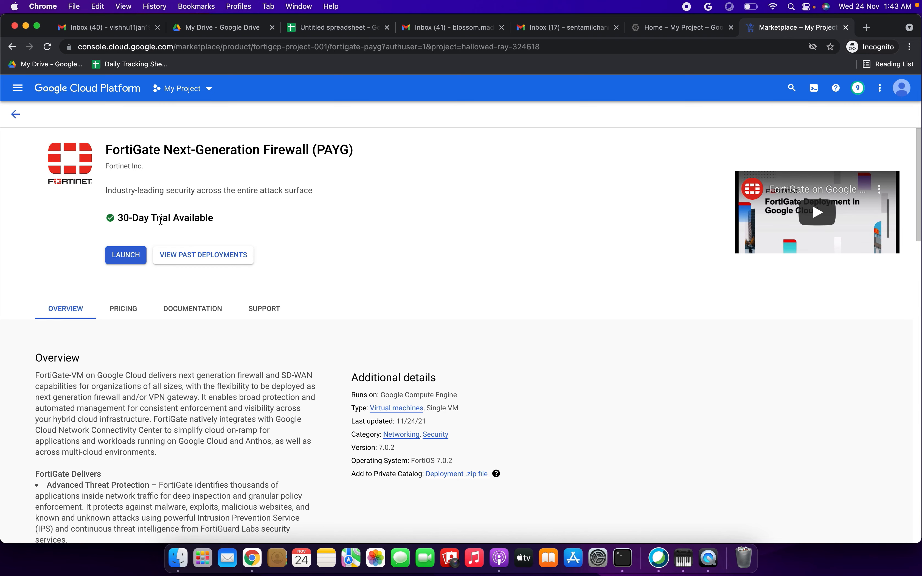
Step: Examine the FortiGate PAYG listing's trial availability and its overview description
left_click_drag(123, 216, 215, 217)
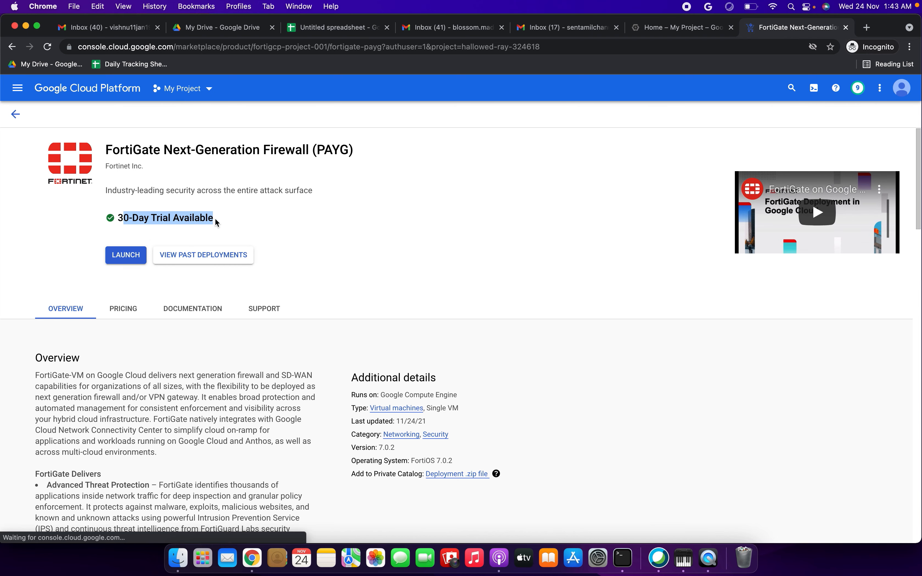
scroll(242, 219, "down", 3)
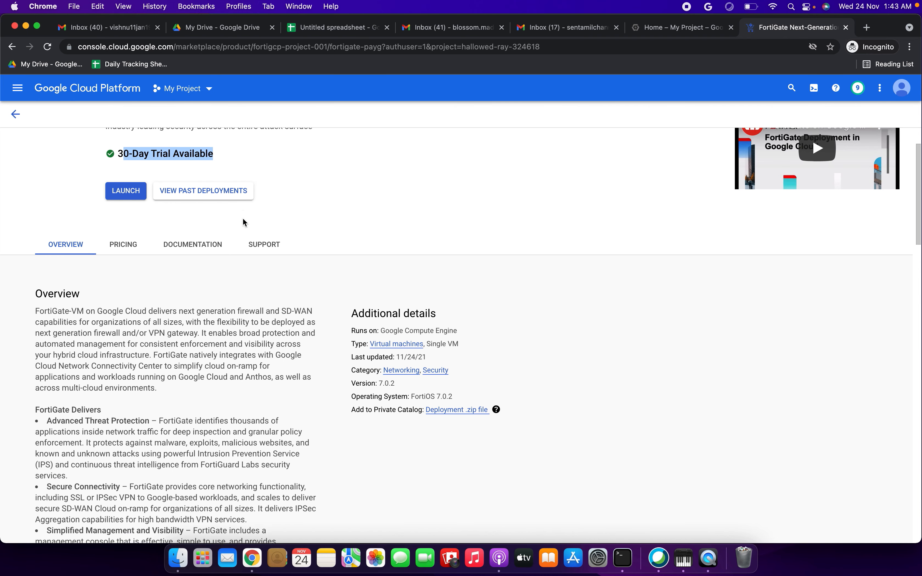
scroll(150, 345, "down", 3)
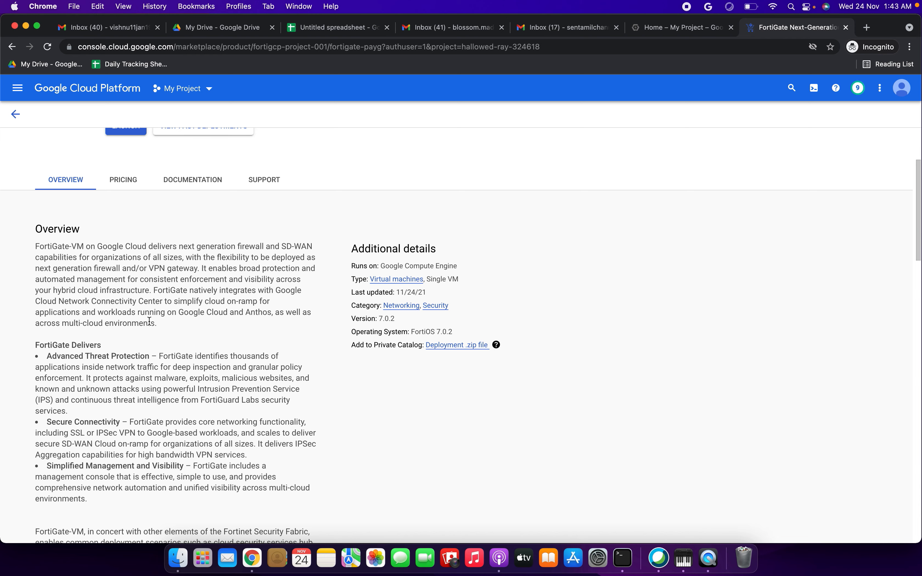
left_click_drag(138, 312, 155, 323)
left_click(36, 245, "shift")
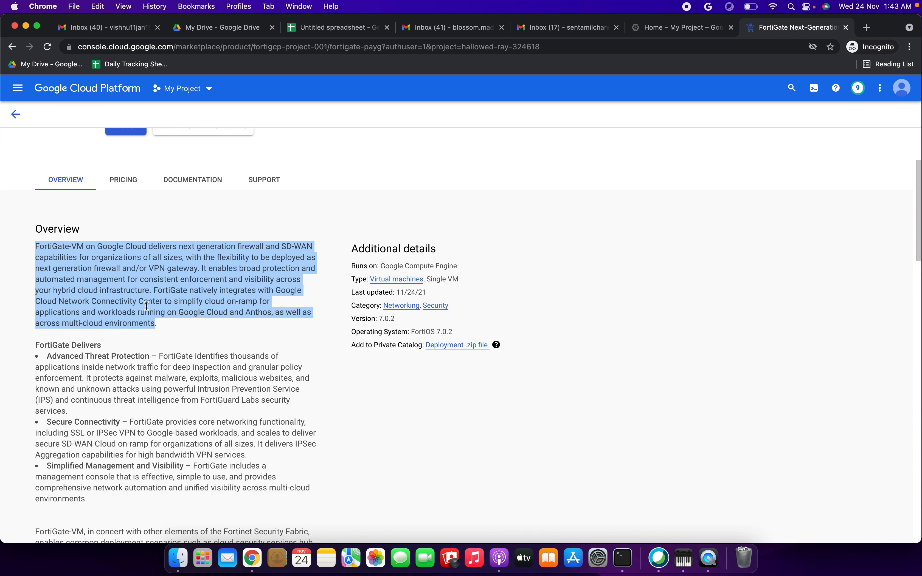
left_click(160, 302)
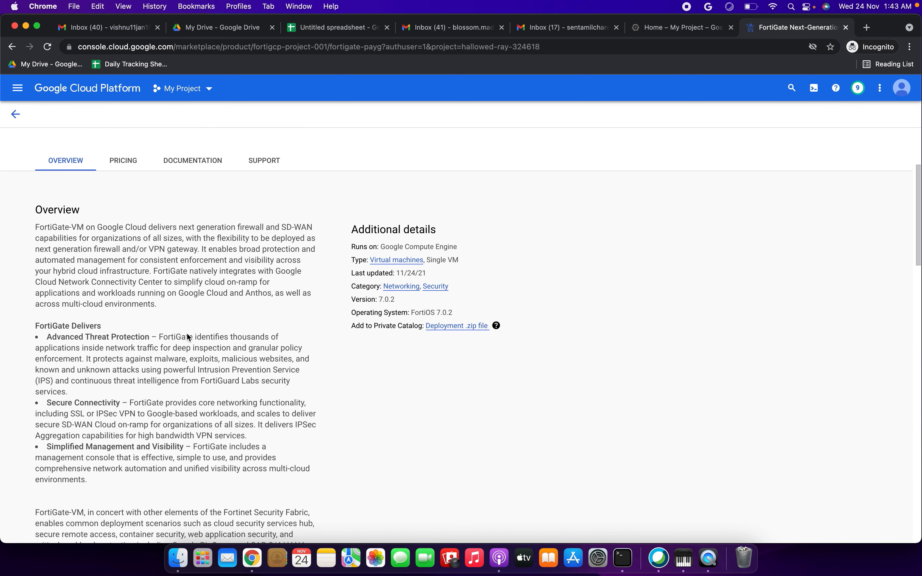
Step: Review the FortiGate PAYG hourly and monthly license prices for each vCPU count
scroll(187, 335, "down", 6)
scroll(187, 332, "down", 5)
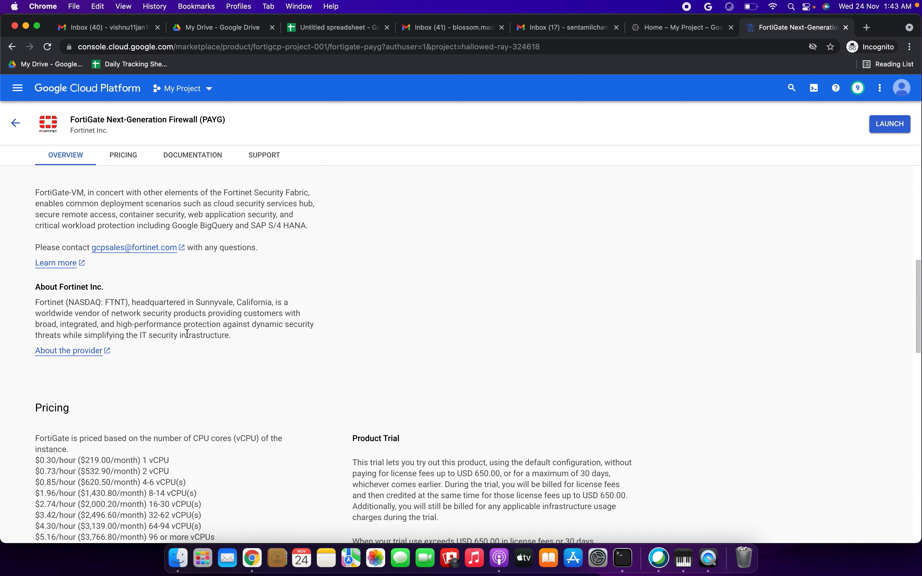
scroll(186, 333, "down", 1)
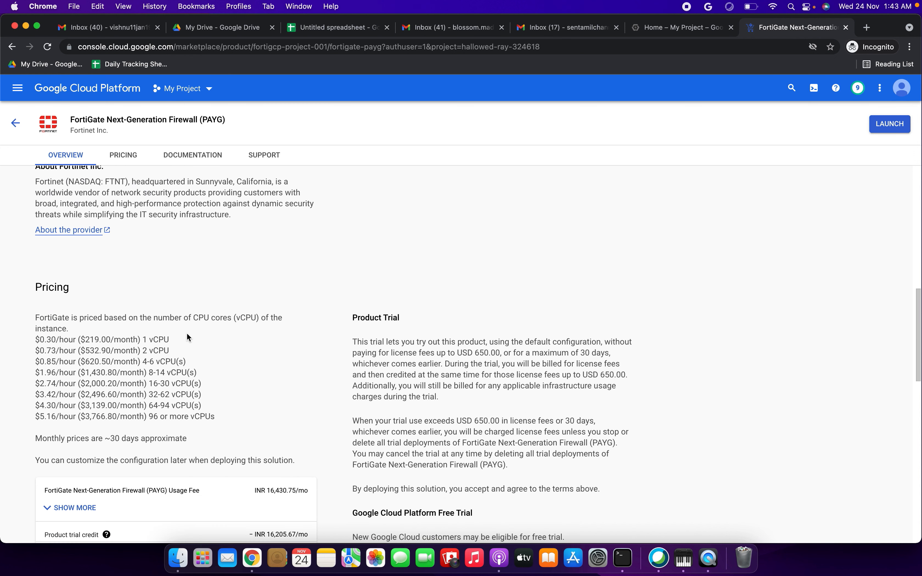
left_click_drag(58, 318, 269, 319)
left_click_drag(63, 339, 171, 344)
left_click_drag(44, 351, 166, 351)
left_click_drag(45, 340, 126, 342)
scroll(126, 342, "down", 5)
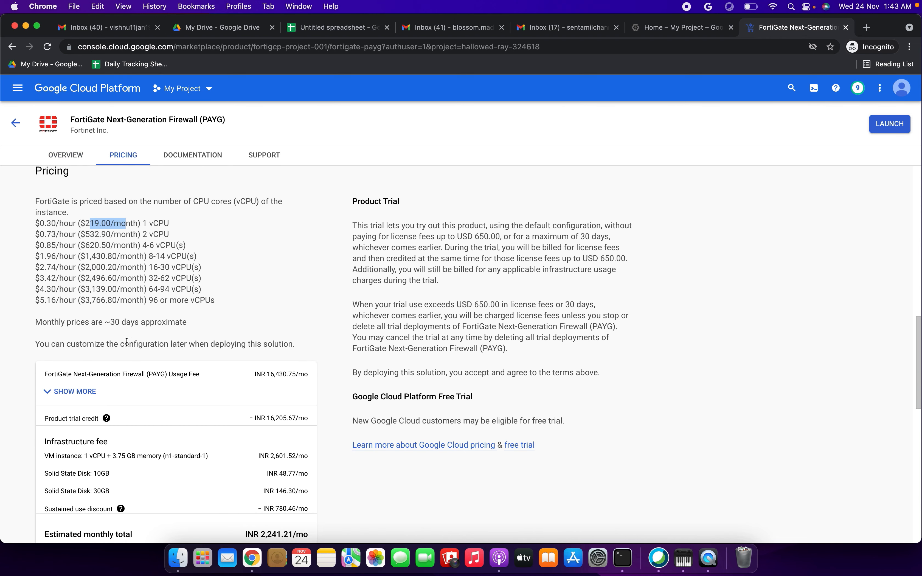
Step: Examine the listing's infrastructure fees, sustained use discount and estimated monthly total, through to the support and terms sections
scroll(127, 345, "down", 3)
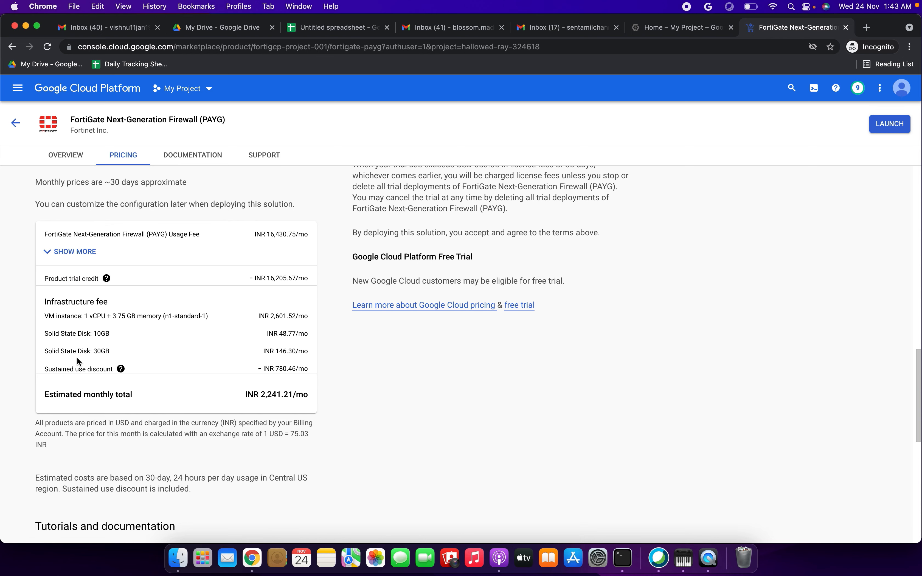
left_click_drag(66, 390, 108, 395)
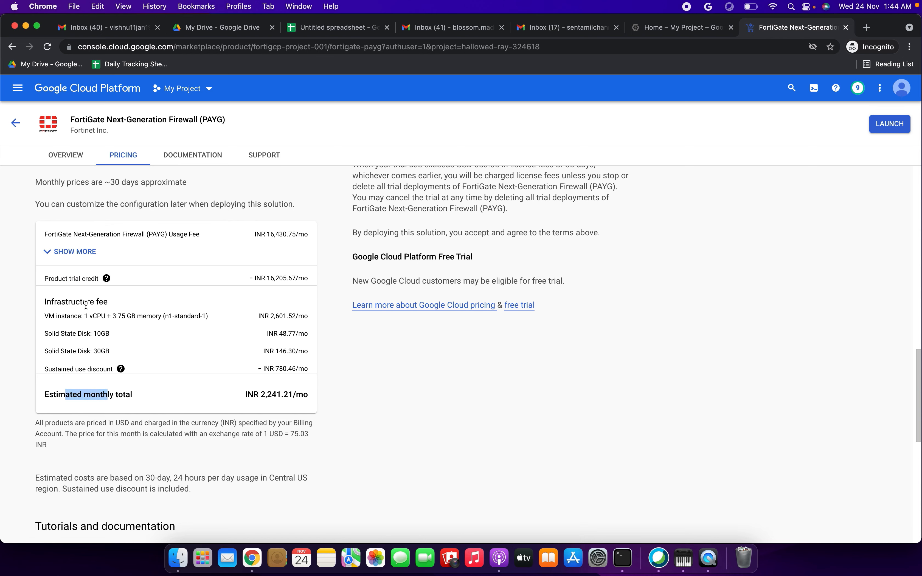
left_click_drag(258, 320, 292, 319)
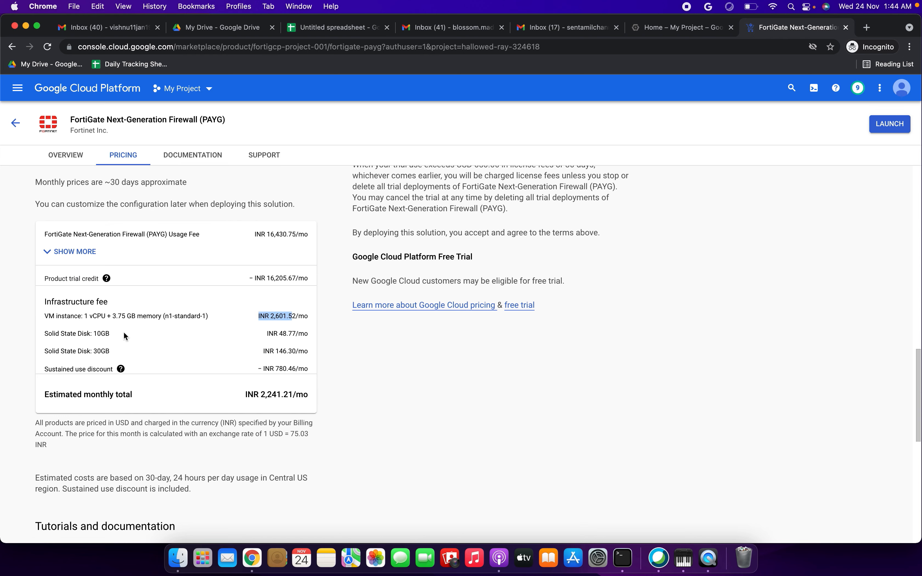
left_click(274, 339)
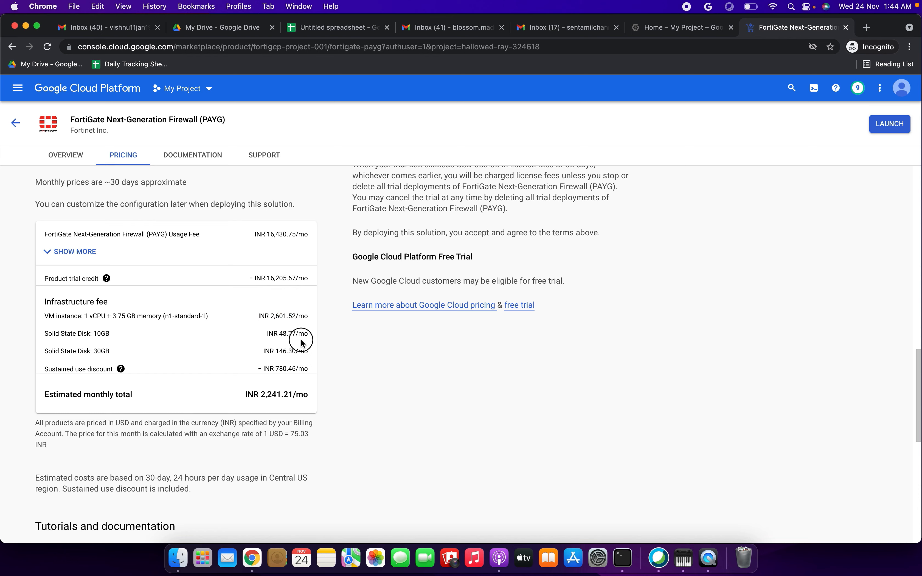
left_click_drag(298, 335, 327, 353)
left_click_drag(263, 369, 309, 369)
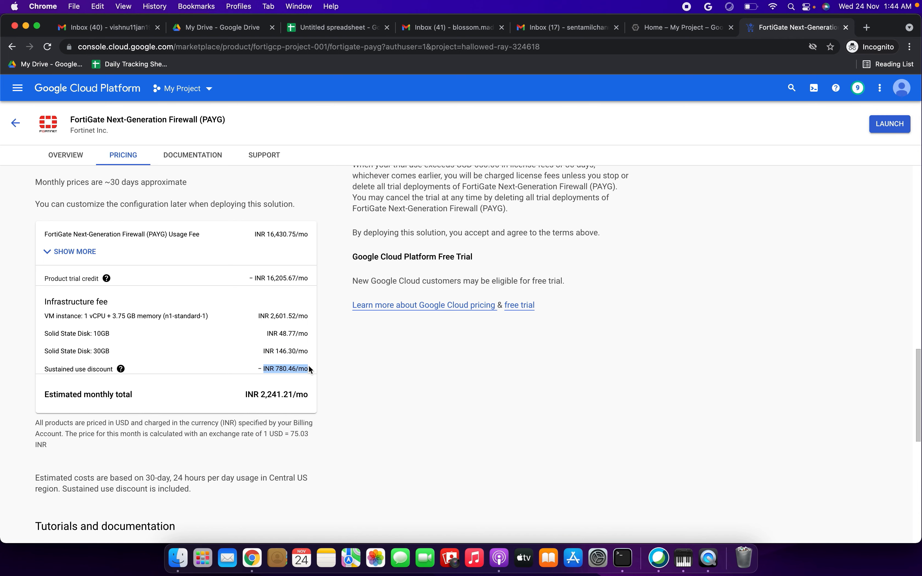
left_click_drag(247, 393, 303, 393)
scroll(303, 390, "down", 5)
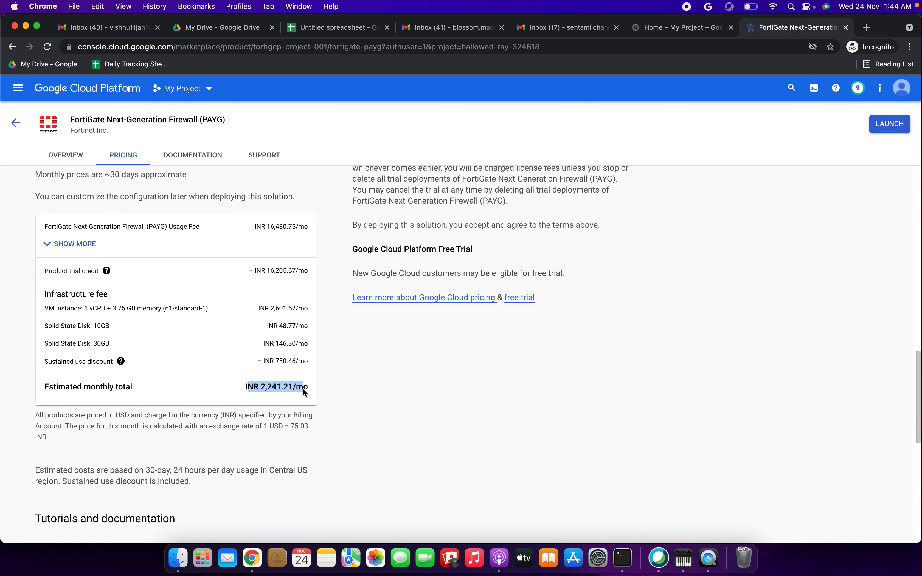
scroll(304, 392, "down", 8)
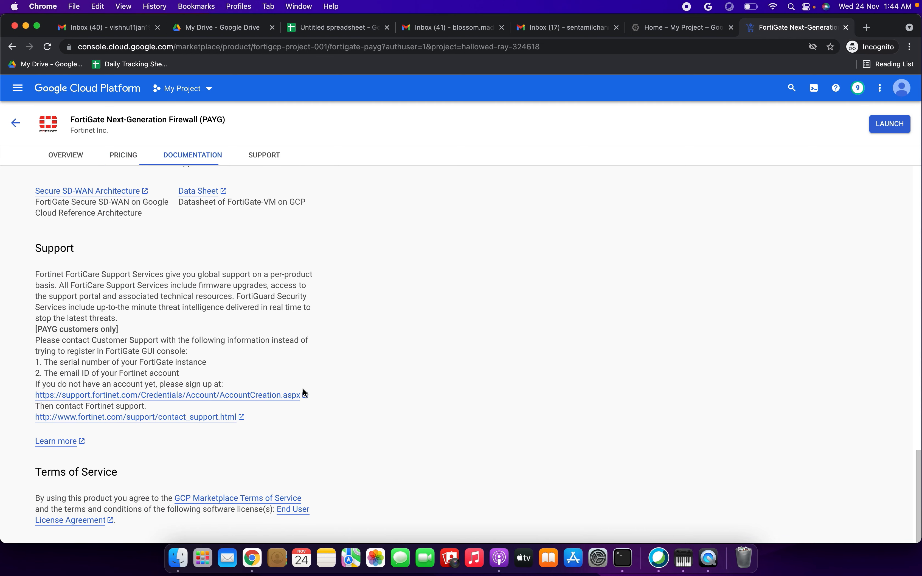
Step: Launch the FortiGate PAYG deployment and enable its required APIs
scroll(304, 392, "up", 20)
scroll(303, 389, "up", 10)
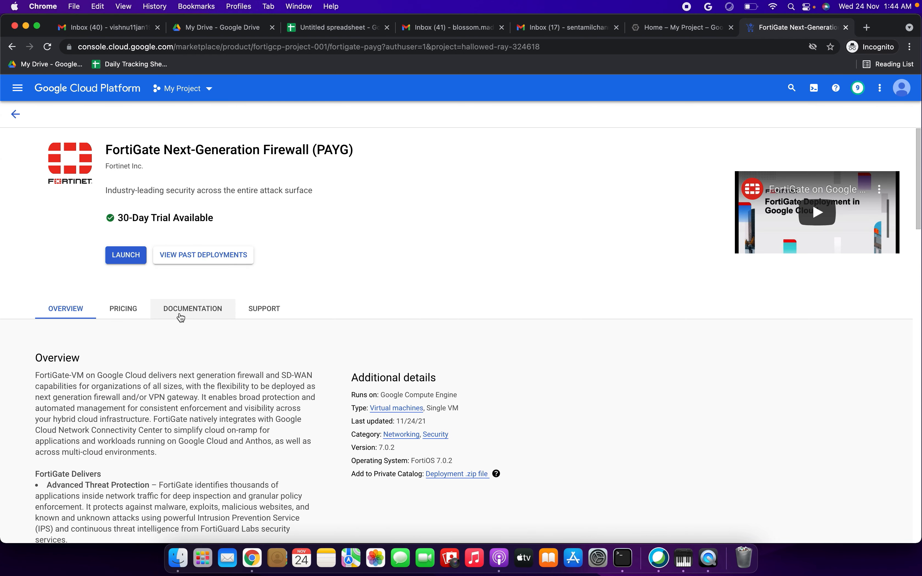
left_click(133, 261)
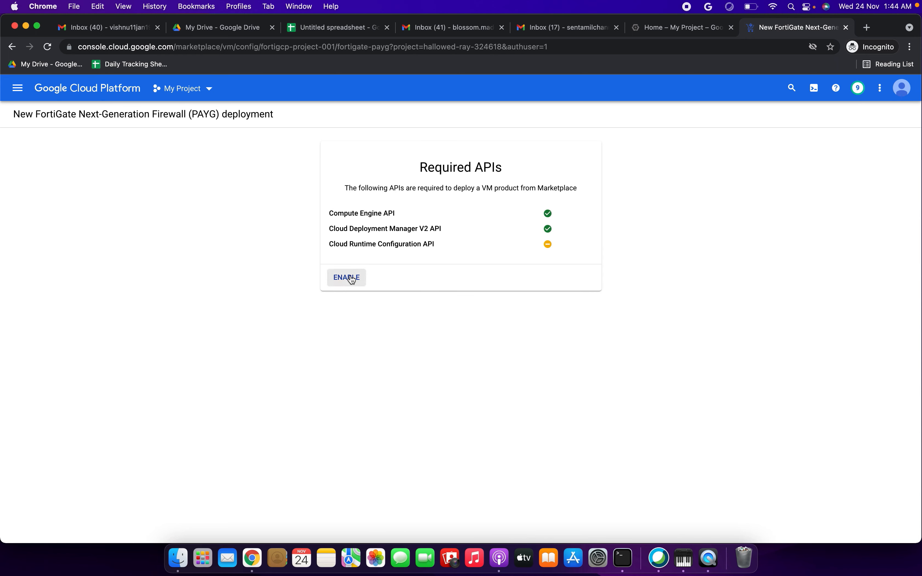
left_click(352, 280)
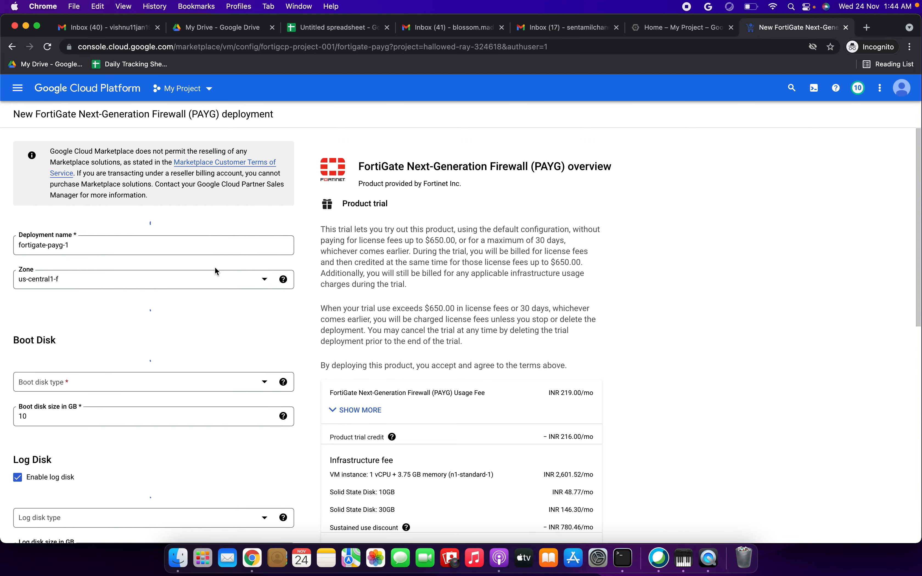
Step: Set the deployment name to fortigate-payg-588
left_click(122, 227)
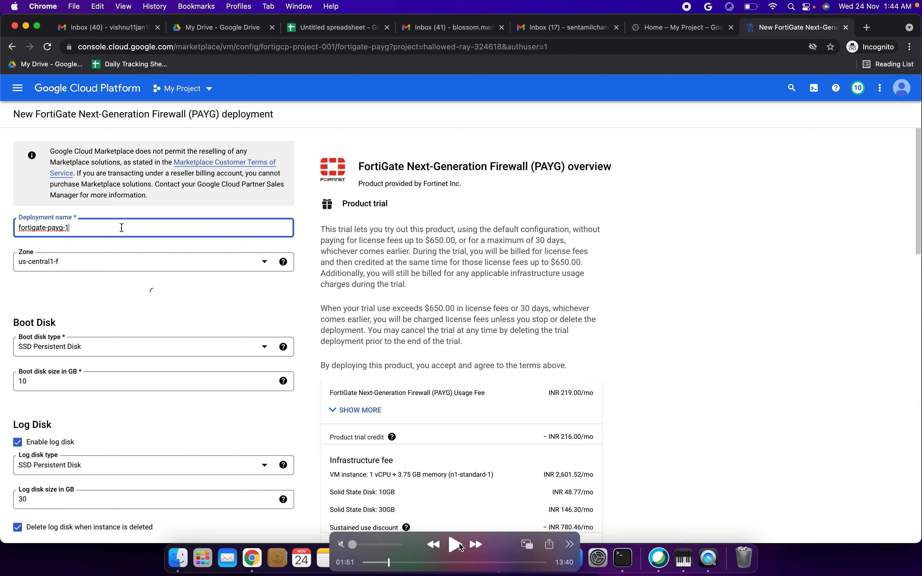
left_click(456, 545)
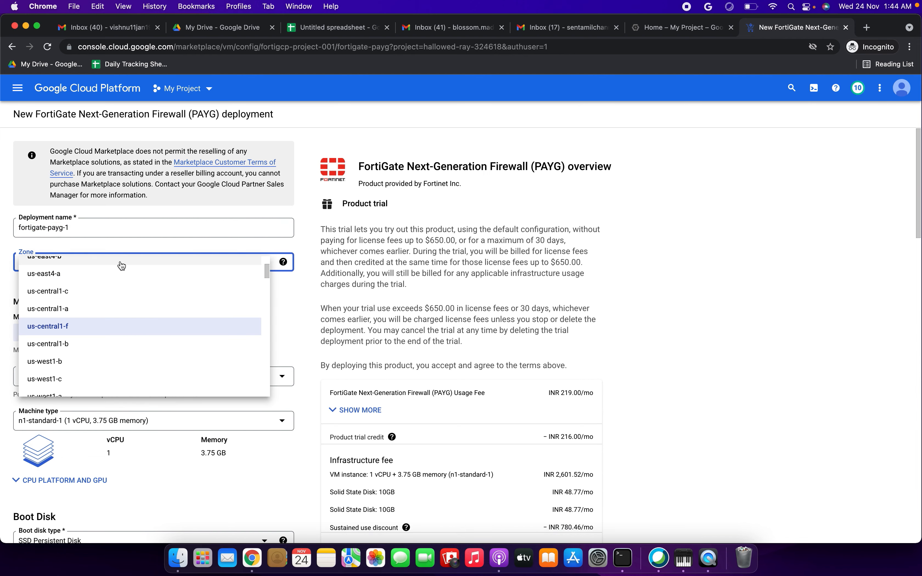
left_click(144, 221)
left_click(139, 227)
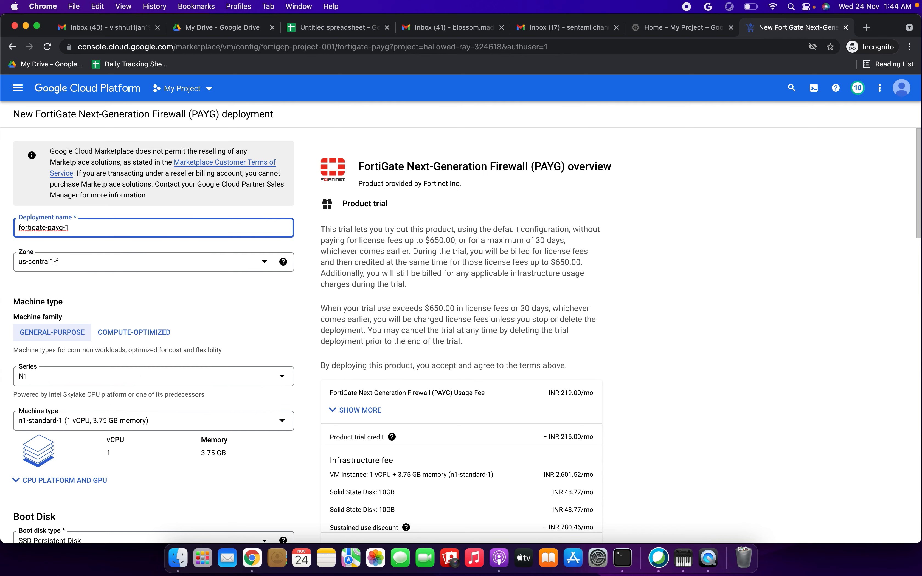
key("BackSpace")
type("588")
Step: Check the estimated monthly total and set the deployment zone to us-central1-a
scroll(212, 292, "down", 3)
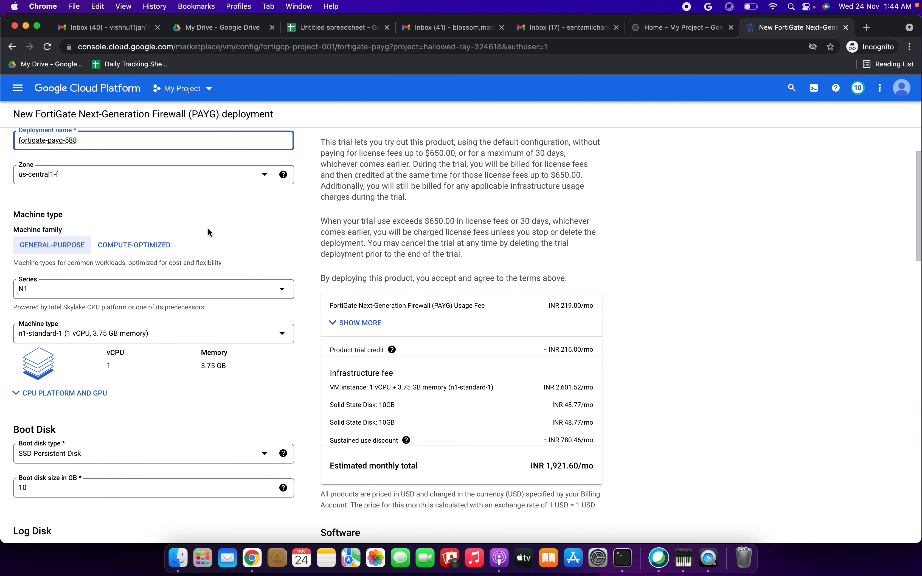
left_click_drag(548, 468, 589, 466)
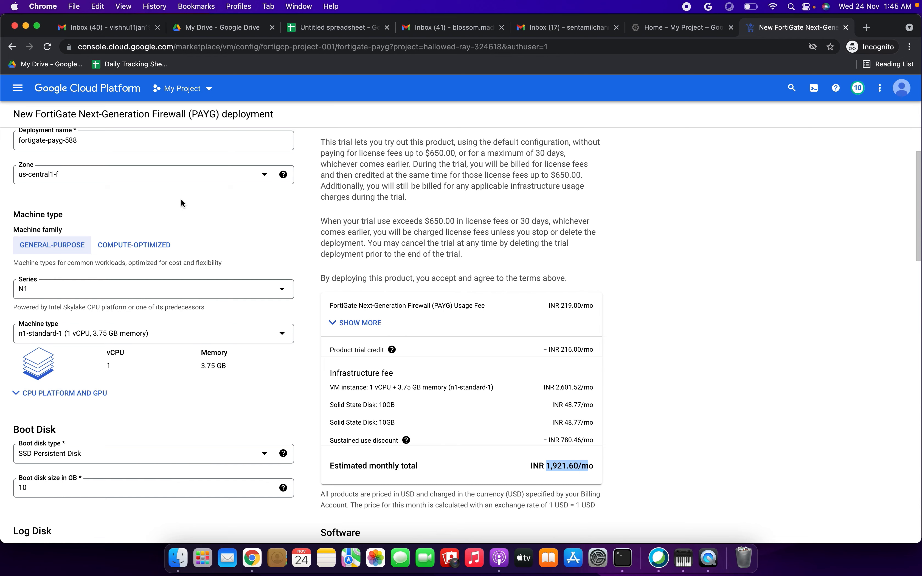
left_click(143, 180)
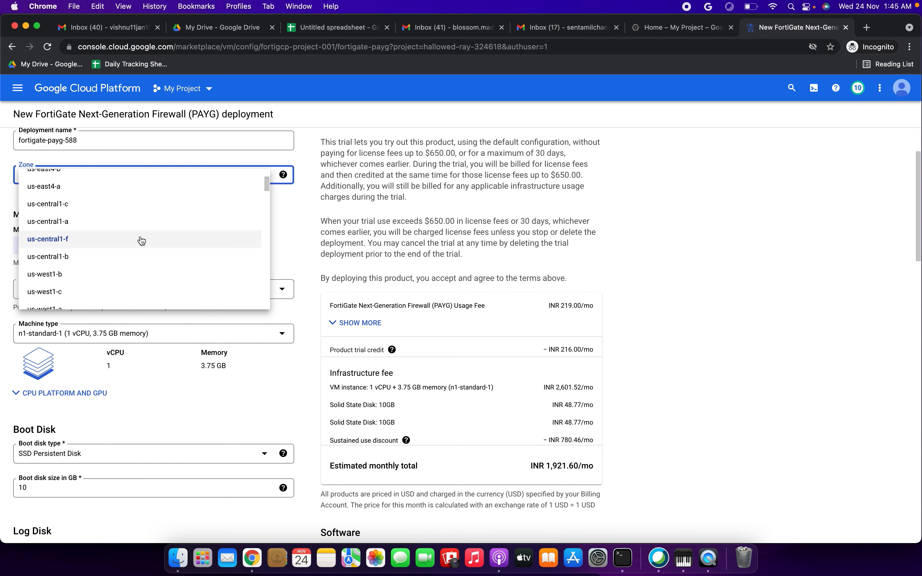
scroll(141, 241, "down", 2)
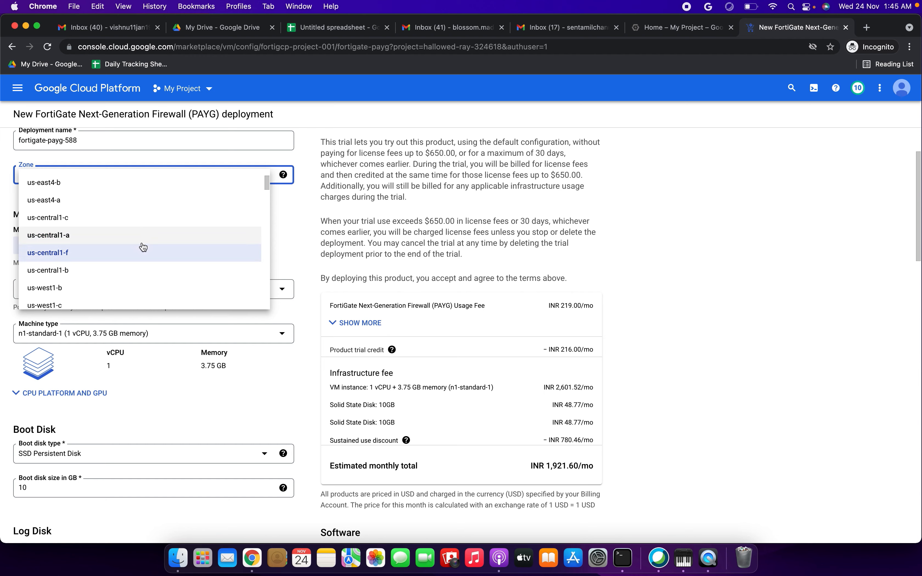
left_click(140, 237)
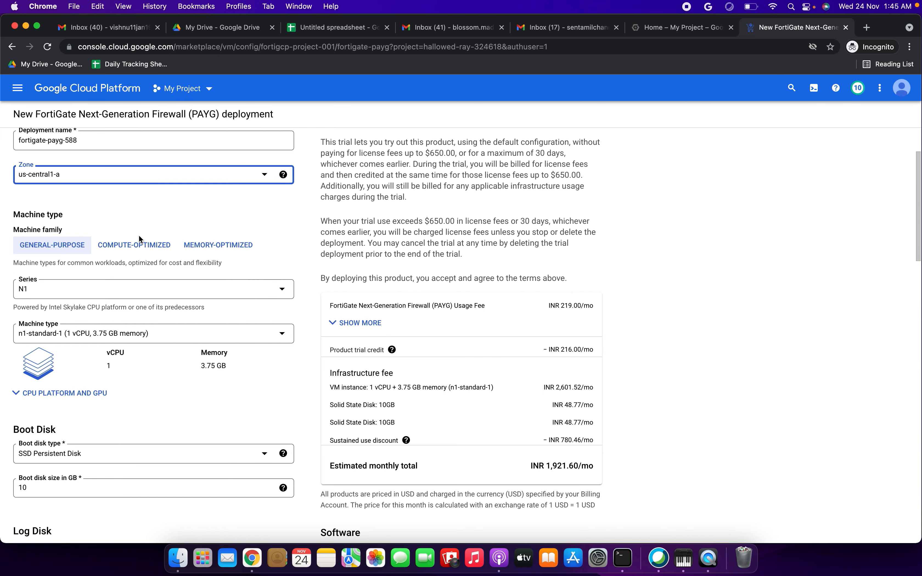
Step: Change the deployment zone to asia-east1-b
left_click(148, 179)
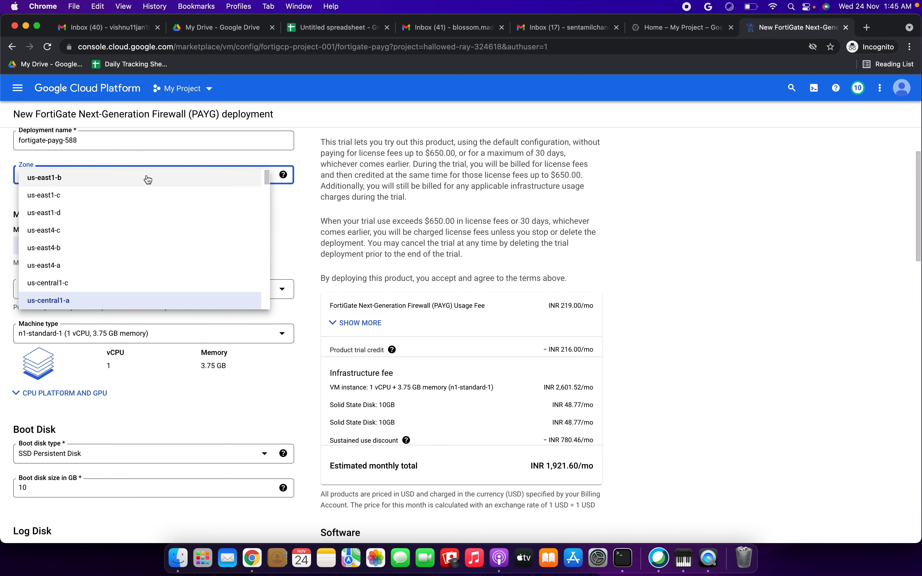
scroll(134, 274, "down", 5)
scroll(134, 273, "down", 6)
left_click(128, 218)
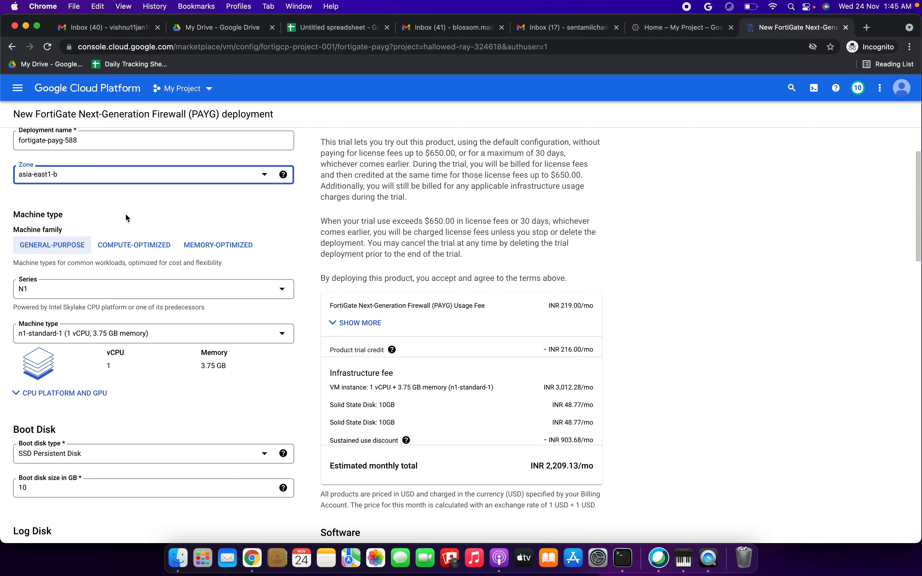
Step: Change the deployment zone to us-west3-c
left_click(142, 177)
scroll(139, 247, "down", 8)
scroll(142, 249, "down", 10)
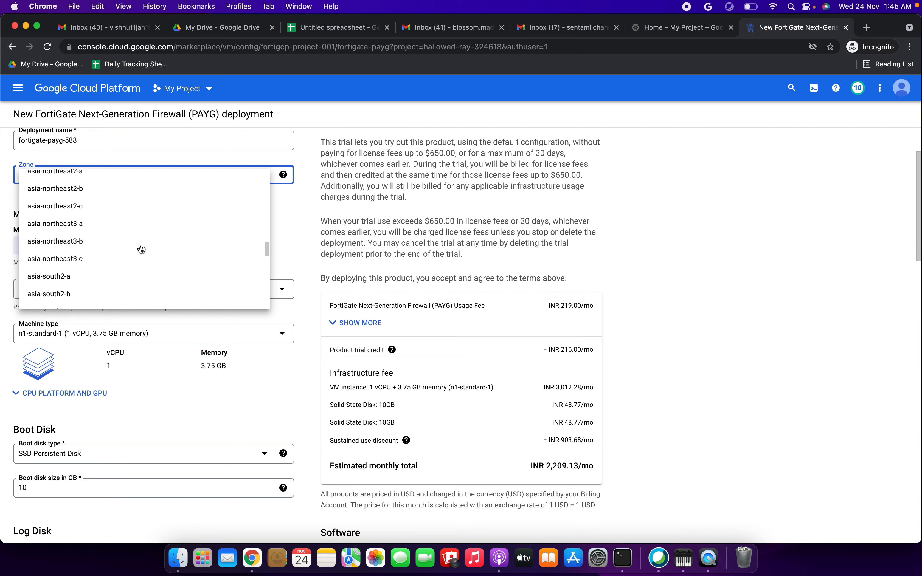
scroll(141, 248, "down", 4)
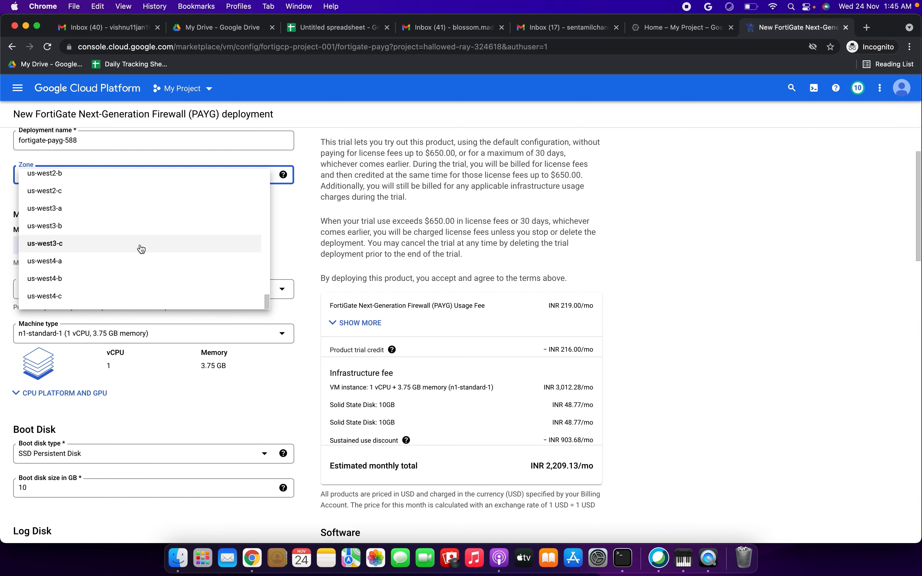
left_click(141, 248)
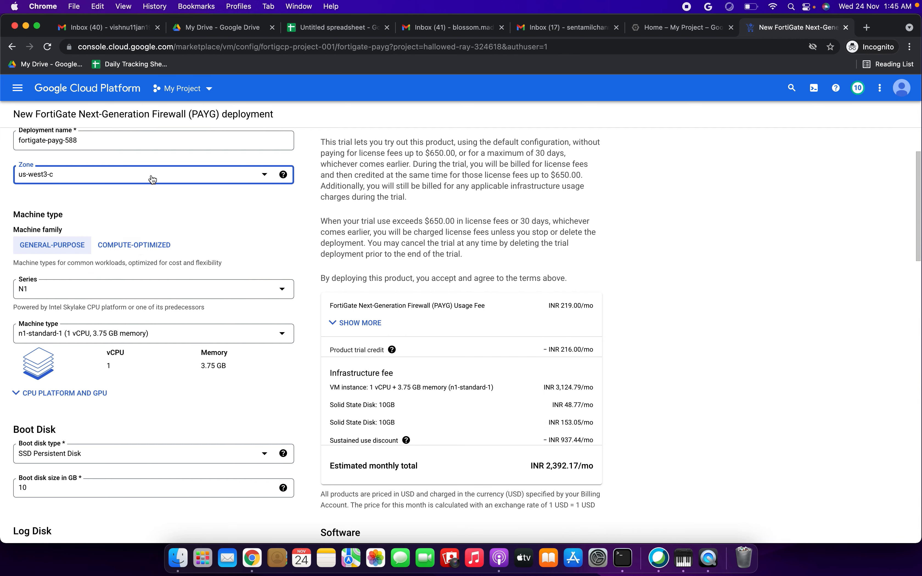
Step: Change the deployment zone to us-central1-f
left_click(152, 180)
scroll(145, 241, "up", 12)
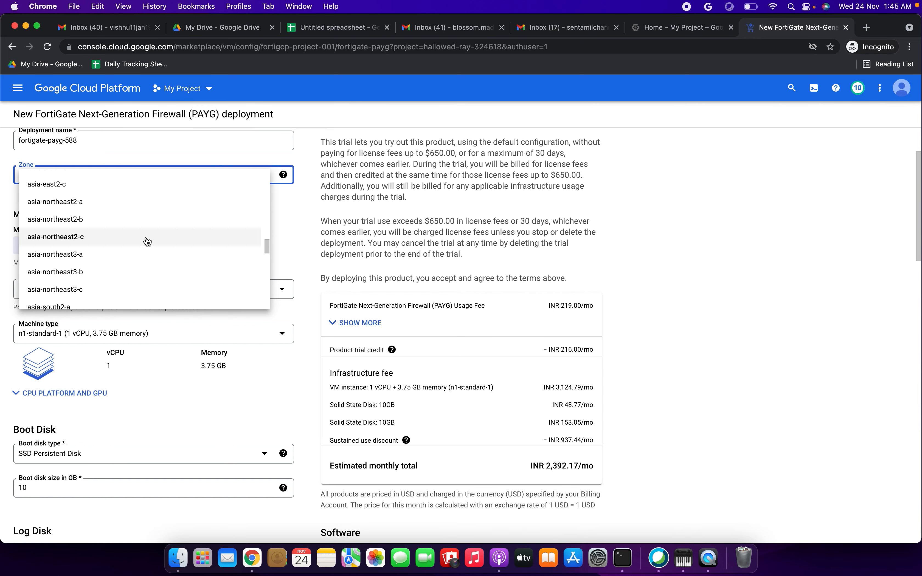
scroll(147, 241, "up", 8)
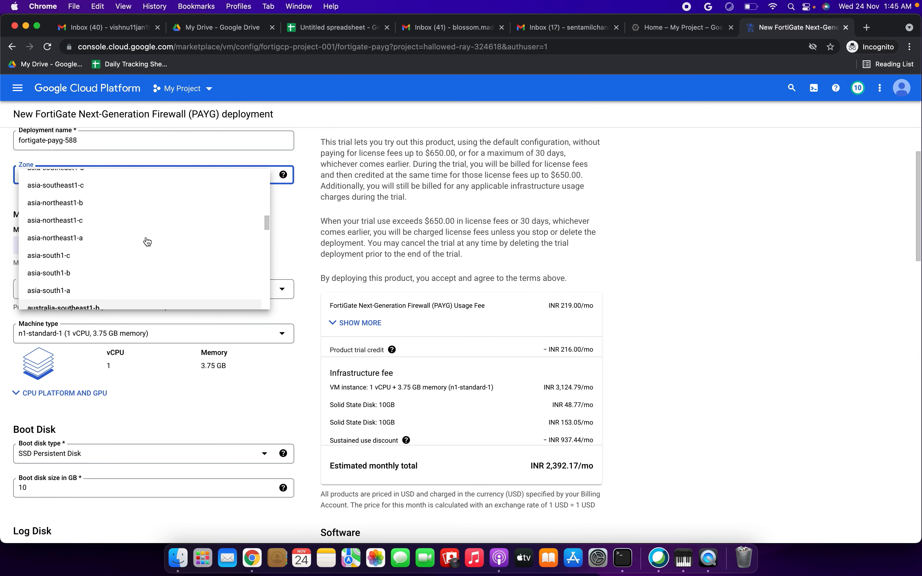
scroll(147, 241, "up", 10)
scroll(147, 242, "up", 8)
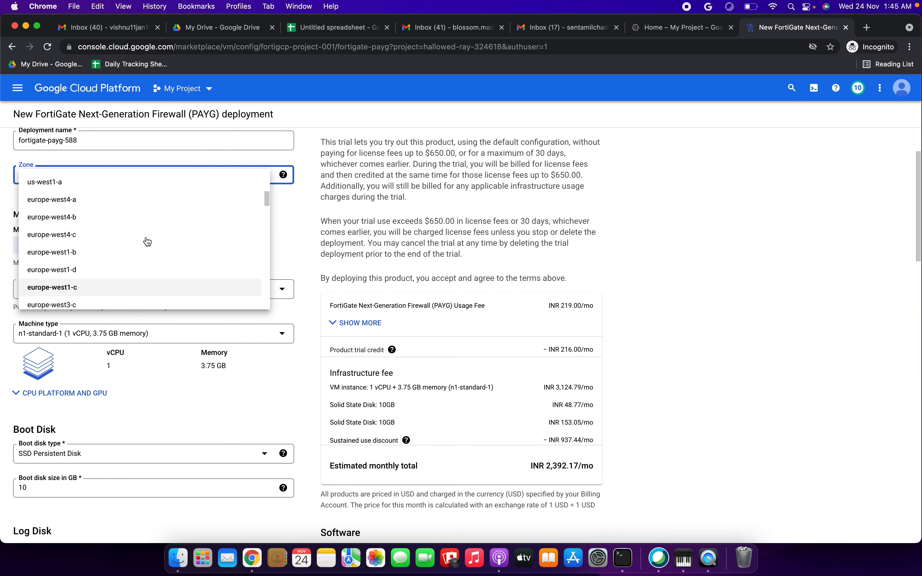
left_click(138, 192)
left_click(193, 215)
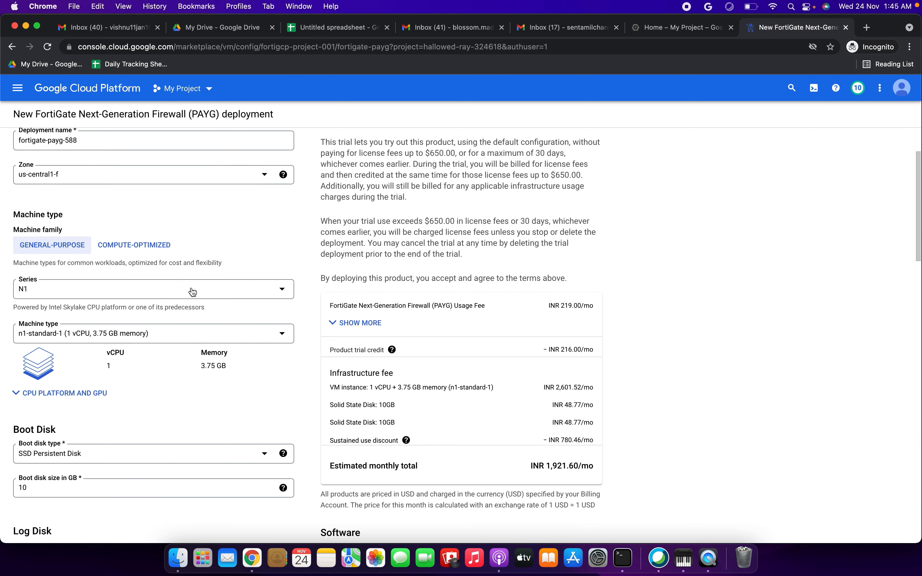
Step: Set the machine series to E2 within the general-purpose family
scroll(193, 291, "down", 3)
left_click(195, 236)
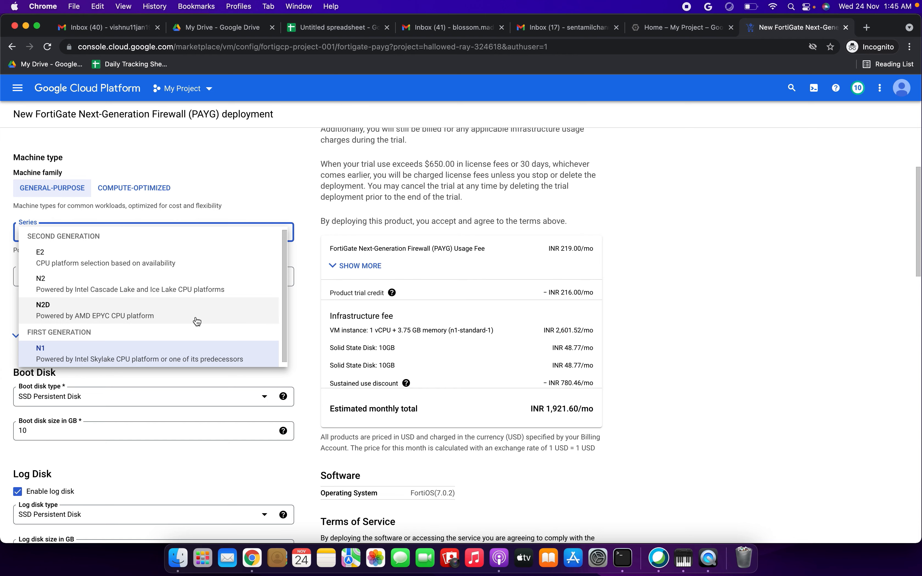
left_click(179, 266)
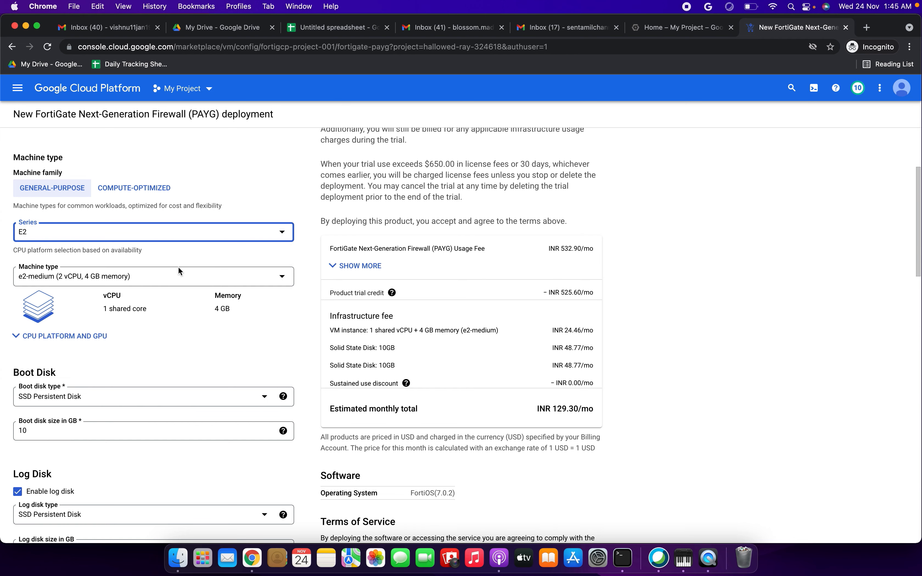
Step: Try a custom machine type with 2 vCPUs and 1.75 GB of memory
left_click(181, 282)
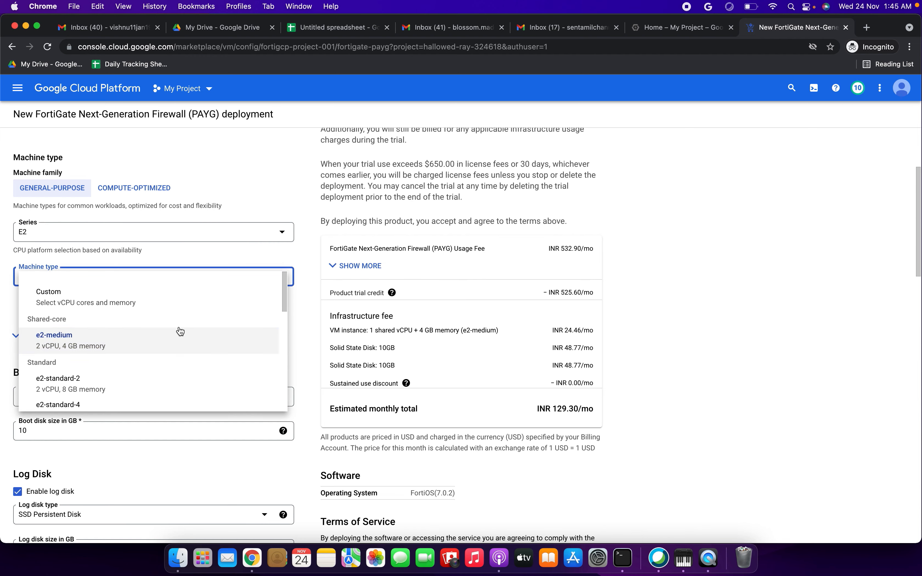
left_click(171, 299)
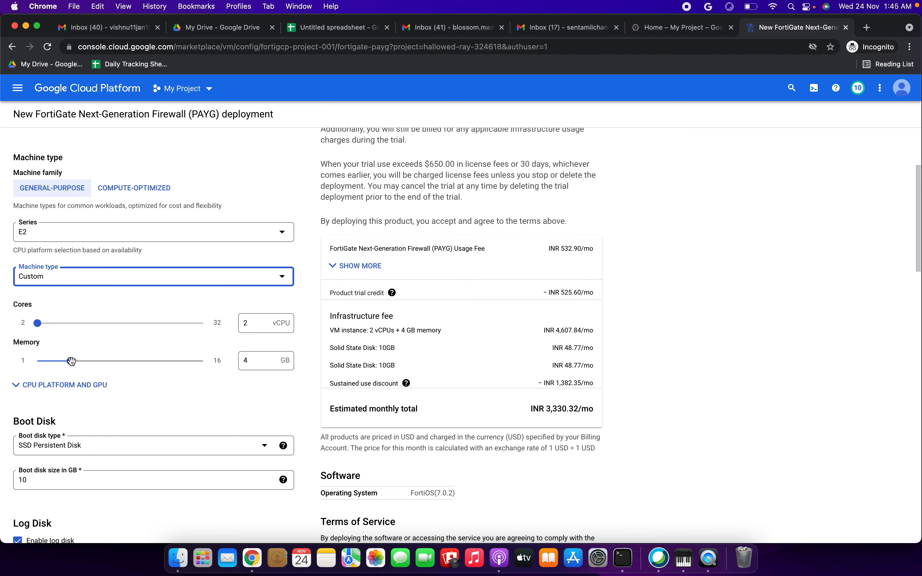
left_click_drag(70, 361, 46, 361)
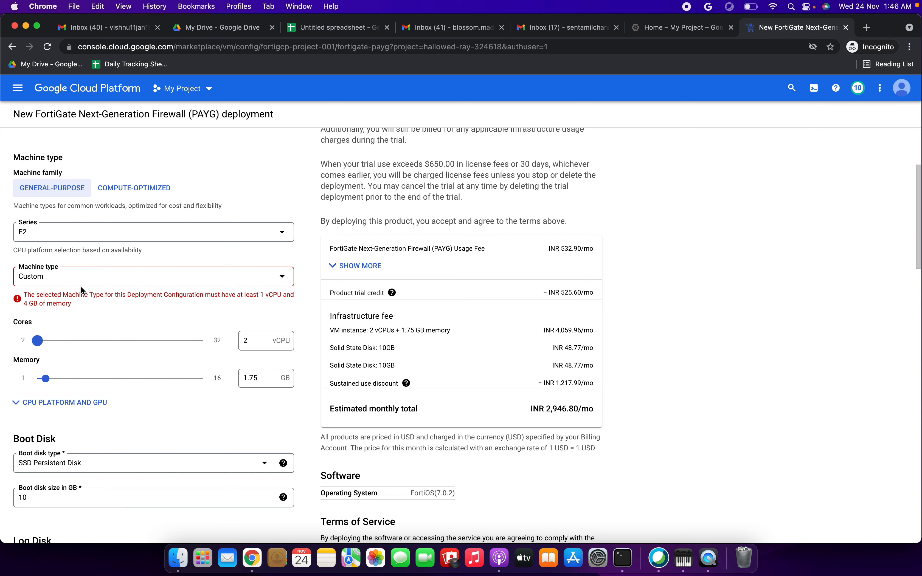
Step: Set the machine type to e2-medium (2 vCPU, 4 GB memory) and check the estimated monthly total
left_click(89, 278)
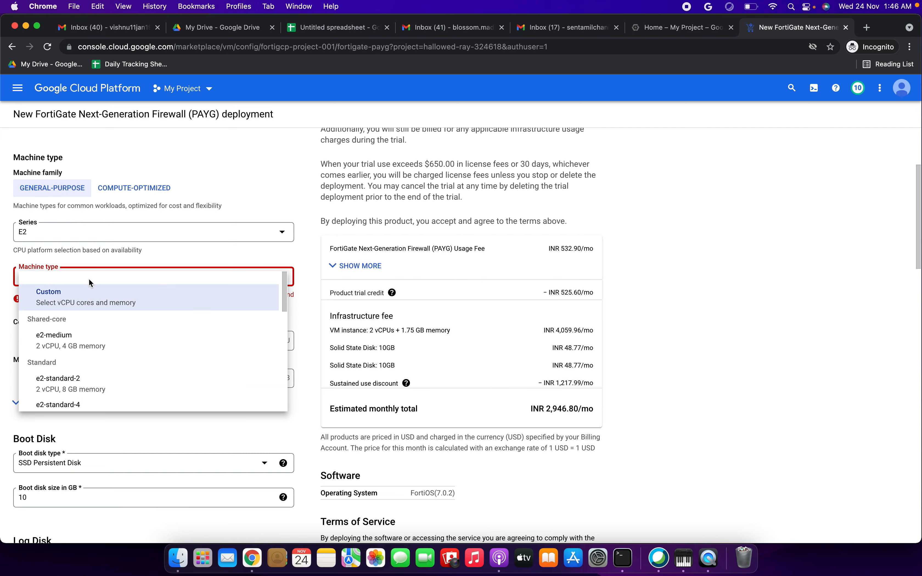
left_click(90, 336)
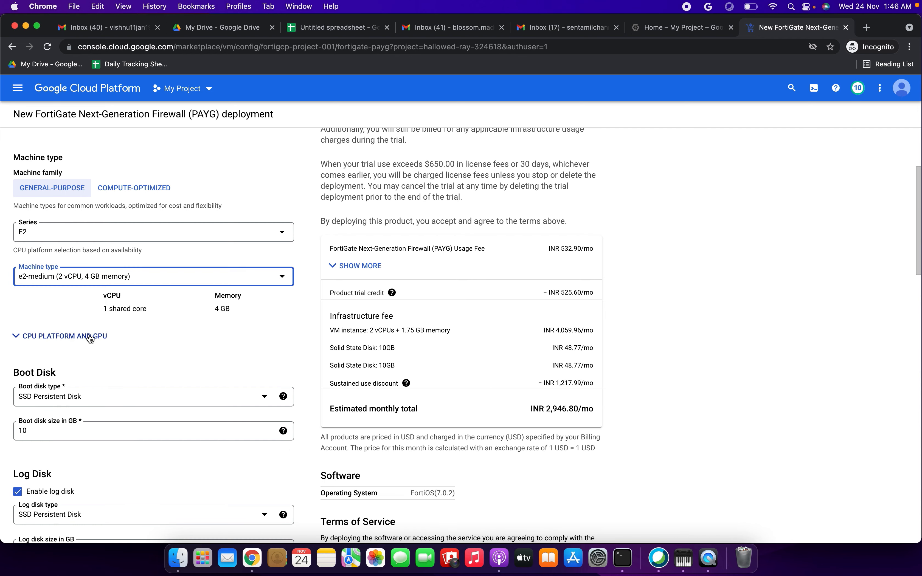
left_click(95, 283)
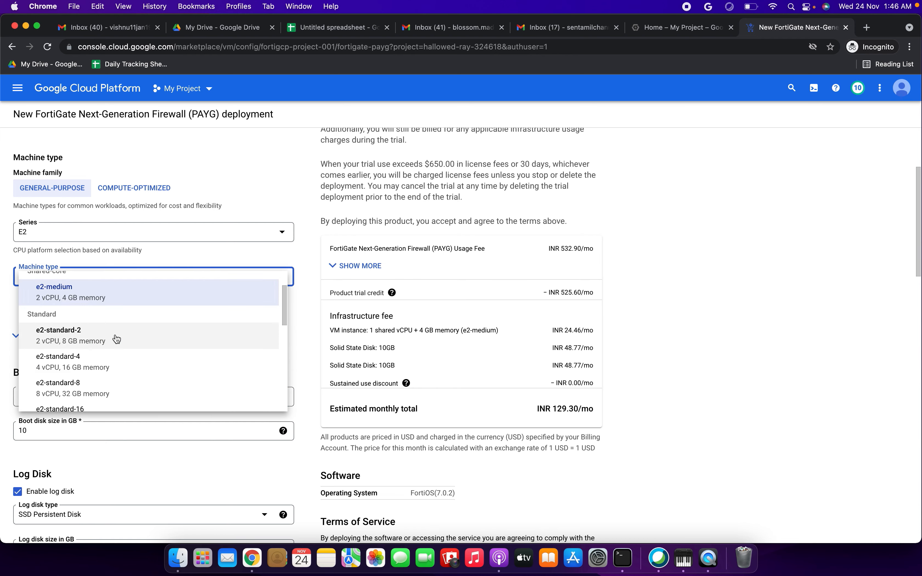
scroll(117, 379, "down", 3)
scroll(117, 380, "down", 2)
scroll(117, 380, "up", 6)
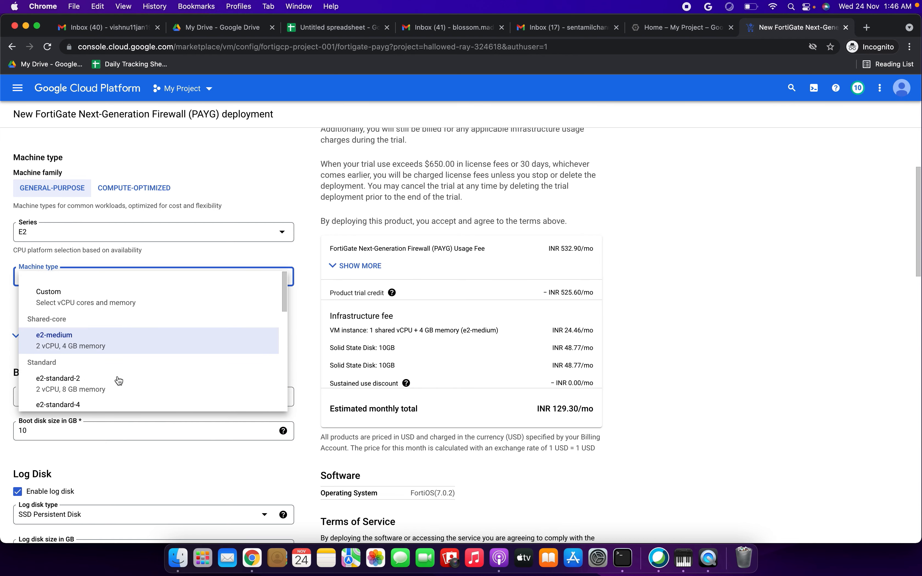
left_click(95, 338)
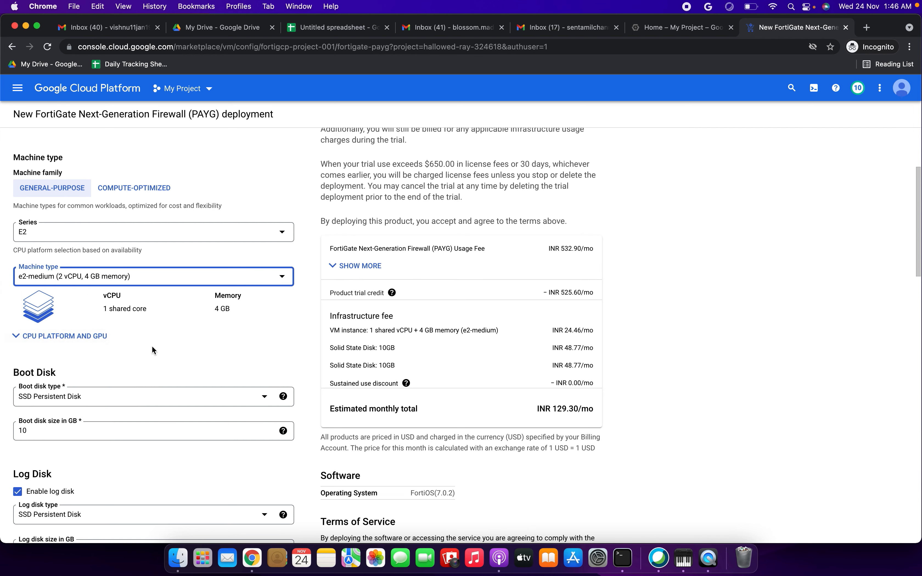
mouse_move(405, 386)
left_click_drag(544, 409, 615, 411)
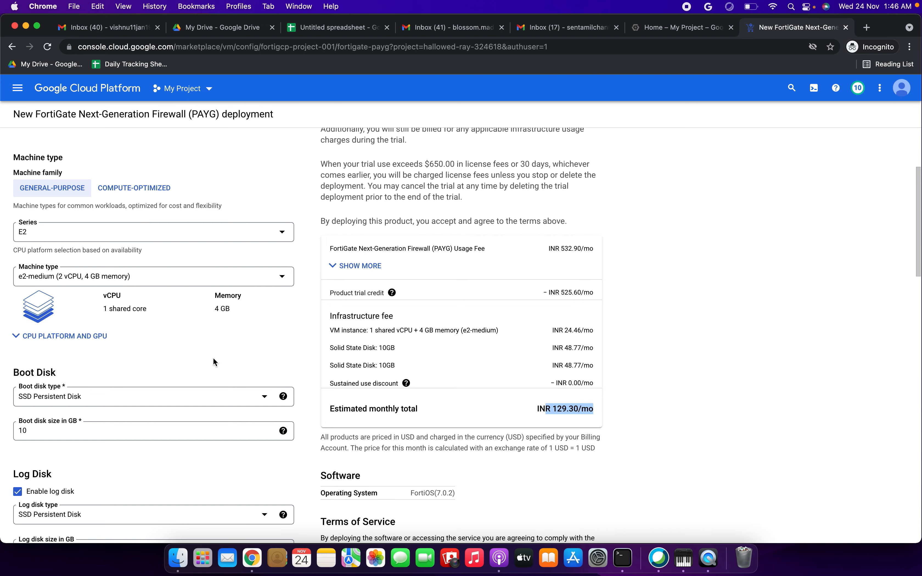
Step: Try the Balanced, SSD and Extreme Persistent Disk options as the boot disk type to compare their monthly cost
scroll(213, 362, "down", 2)
left_click(193, 324)
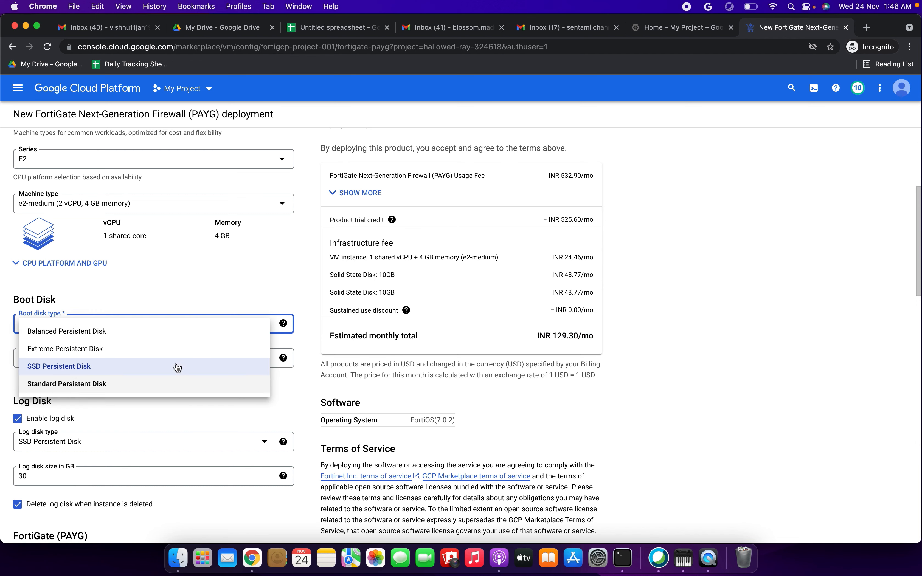
left_click(175, 330)
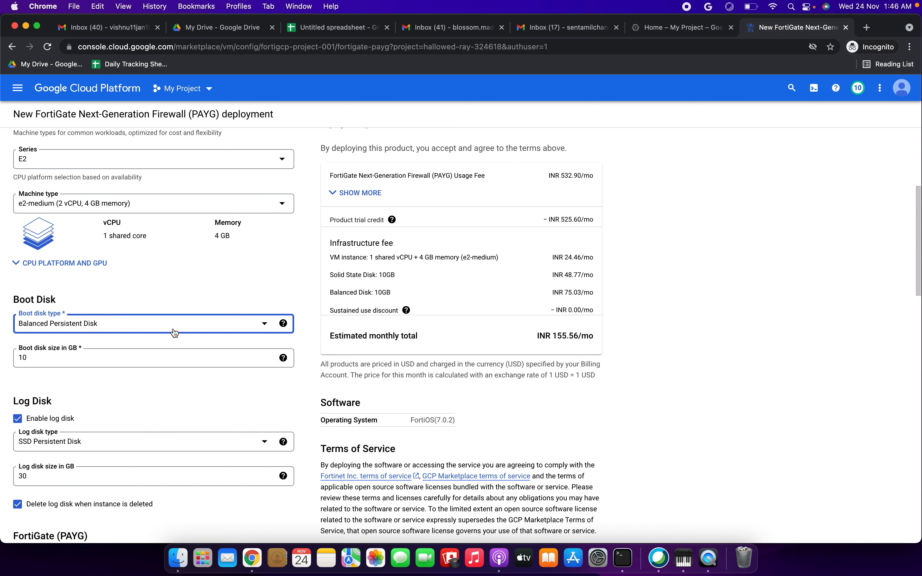
left_click(174, 331)
left_click(170, 364)
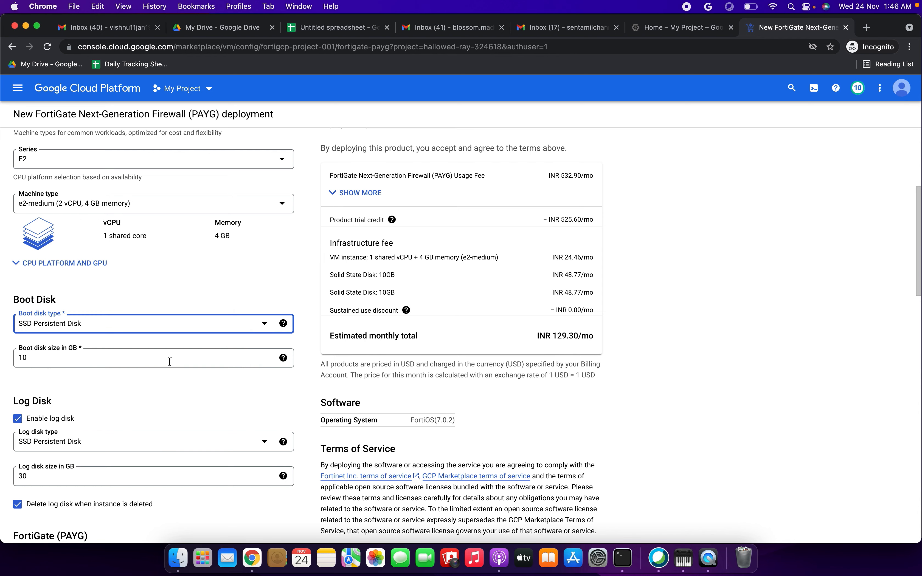
left_click(163, 330)
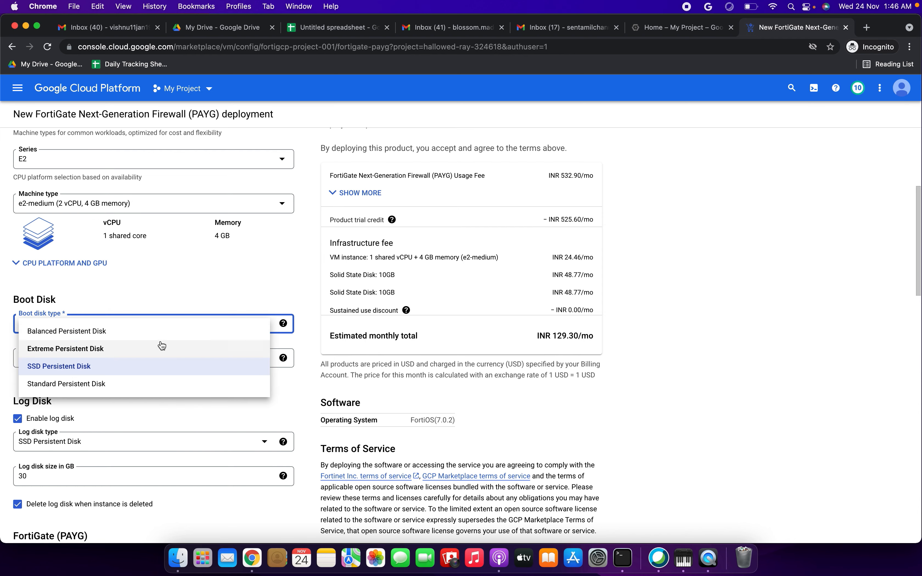
left_click(161, 344)
left_click(159, 326)
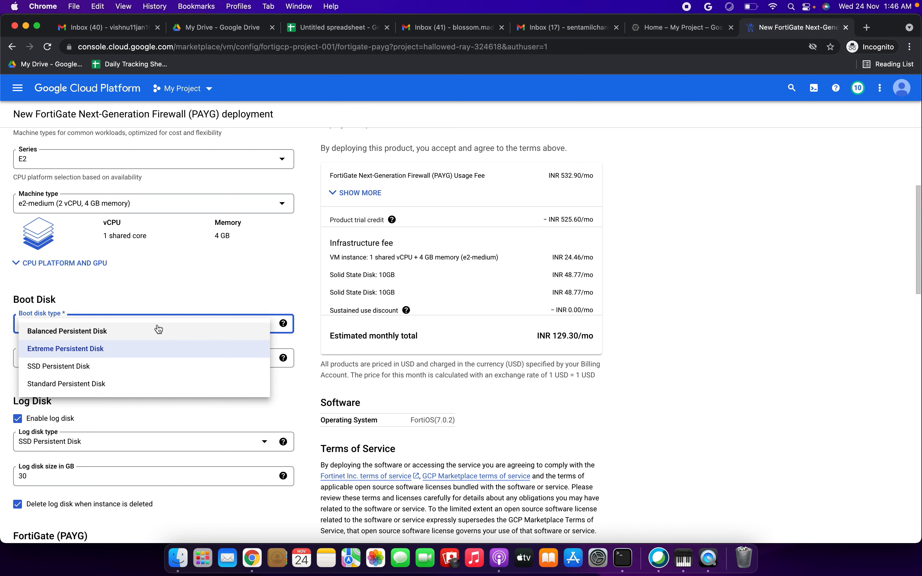
left_click(149, 330)
Step: Set the boot disk type to Standard Persistent Disk
left_click(154, 327)
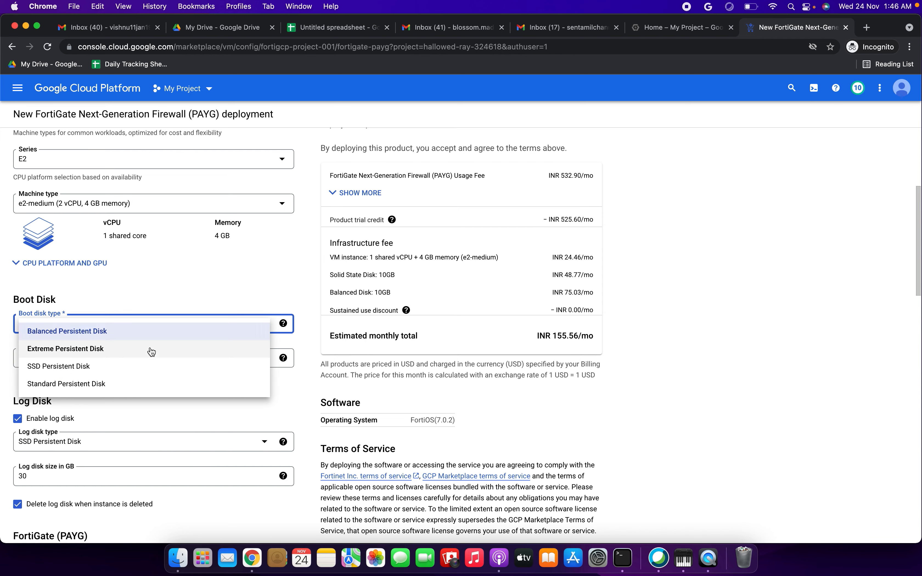
left_click(143, 384)
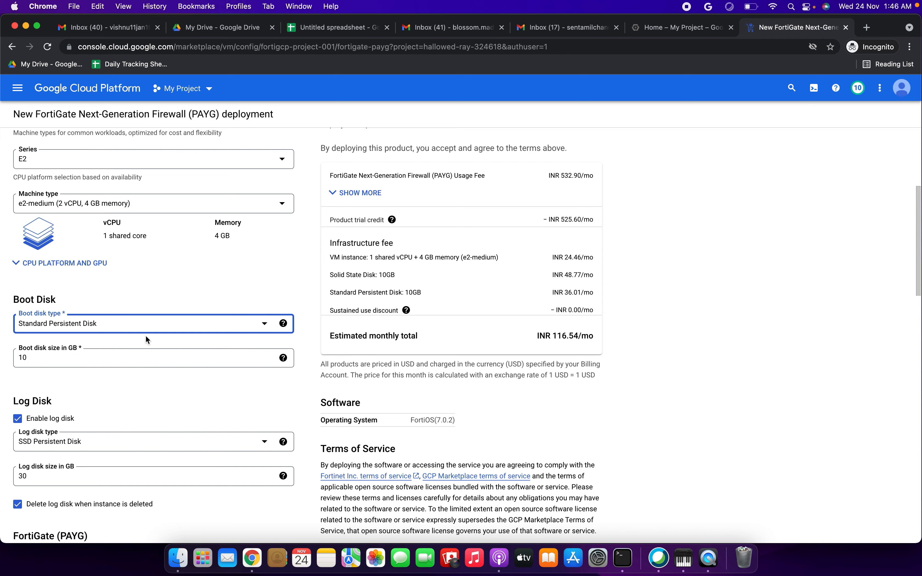
Step: Try a boot disk size of 5 GB and set it back to 10 GB
left_click(146, 359)
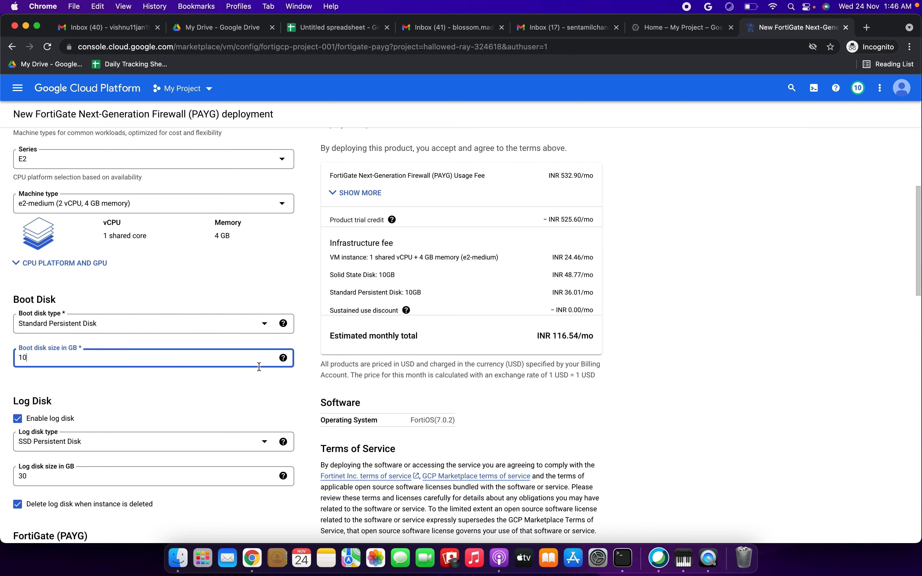
mouse_move(283, 360)
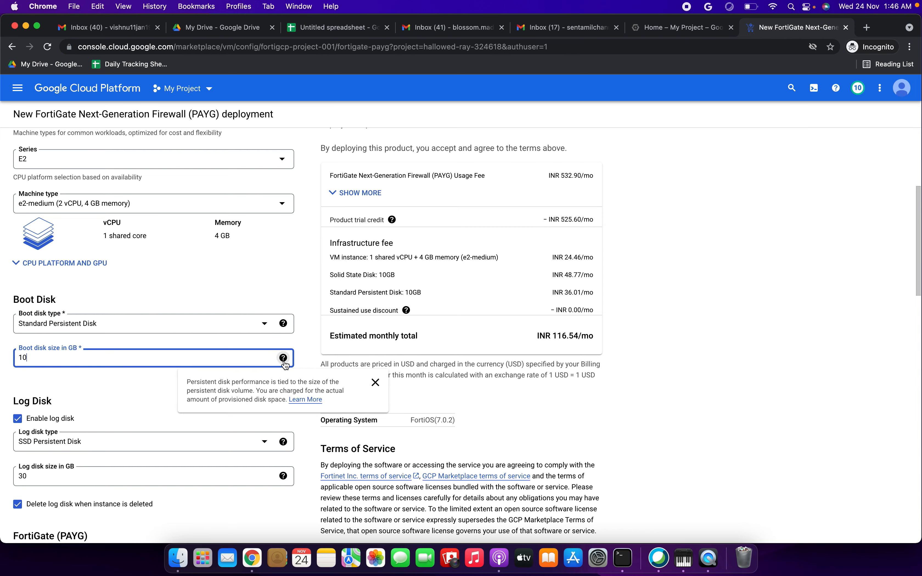
key("BackSpace")
key("BackSpace")
type("5")
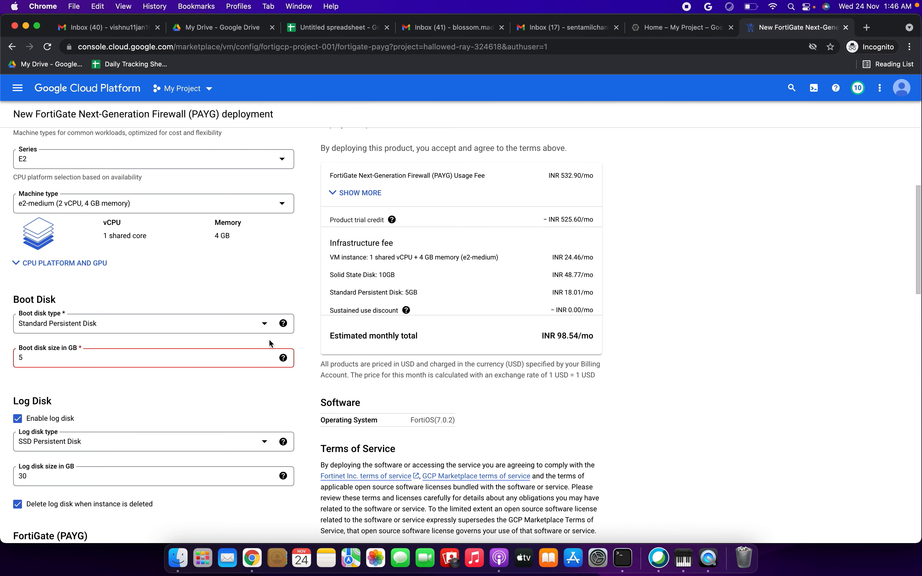
key("BackSpace")
type("10")
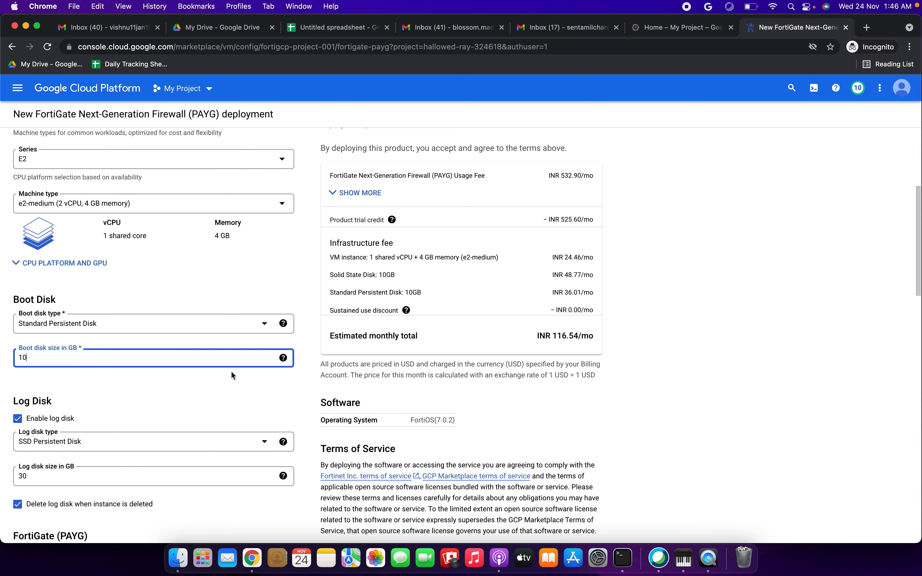
left_click(234, 383)
Step: Select SSD Persistent Disk as the log disk type and set the log disk size to 10 GB
scroll(233, 383, "down", 3)
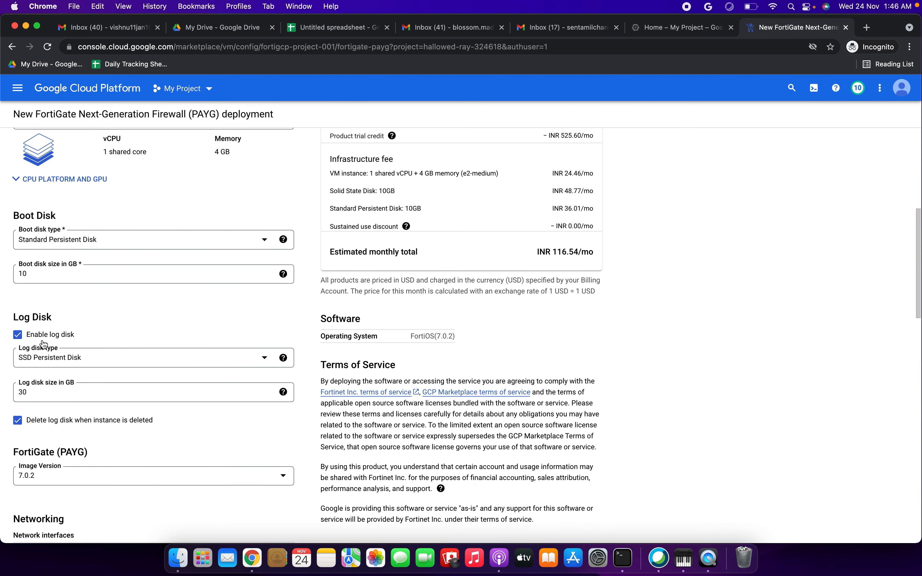
left_click(97, 363)
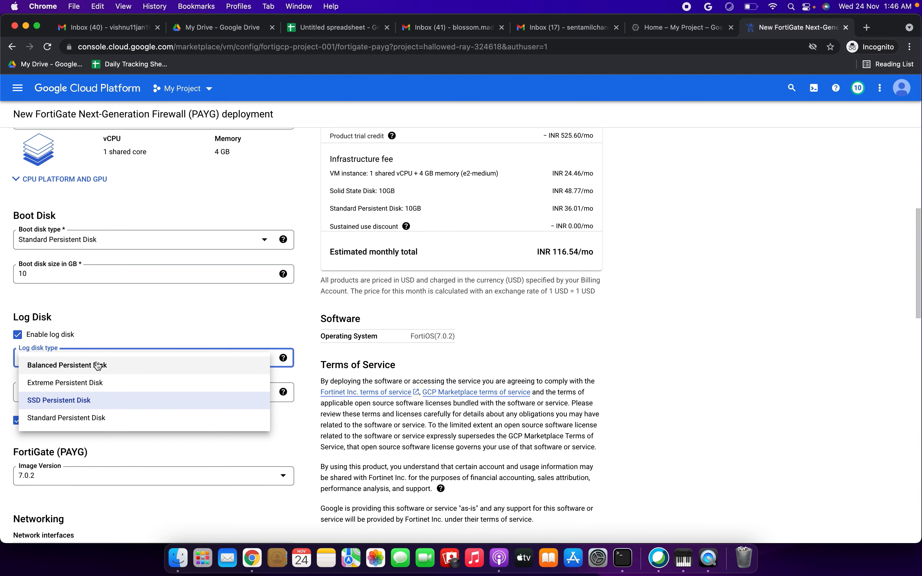
left_click(101, 399)
scroll(101, 397, "down", 2)
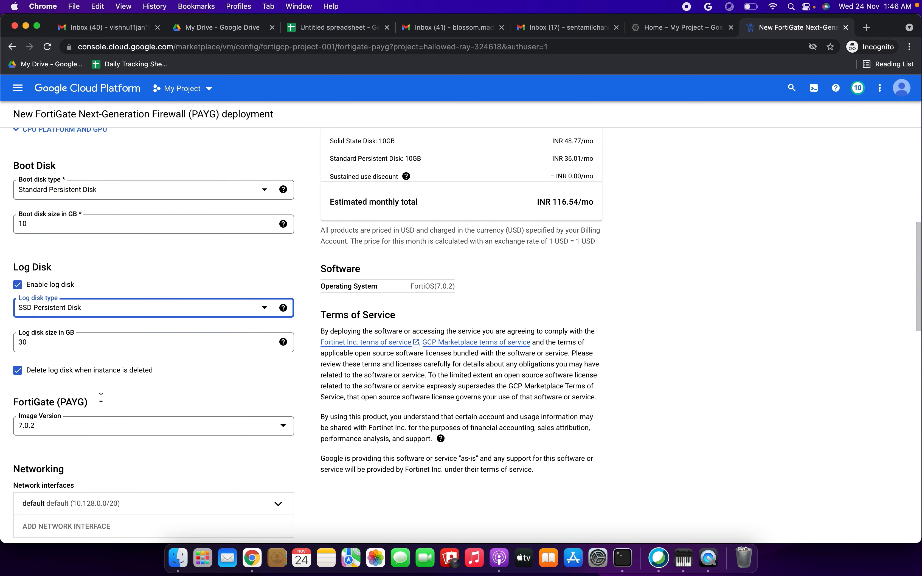
left_click(159, 347)
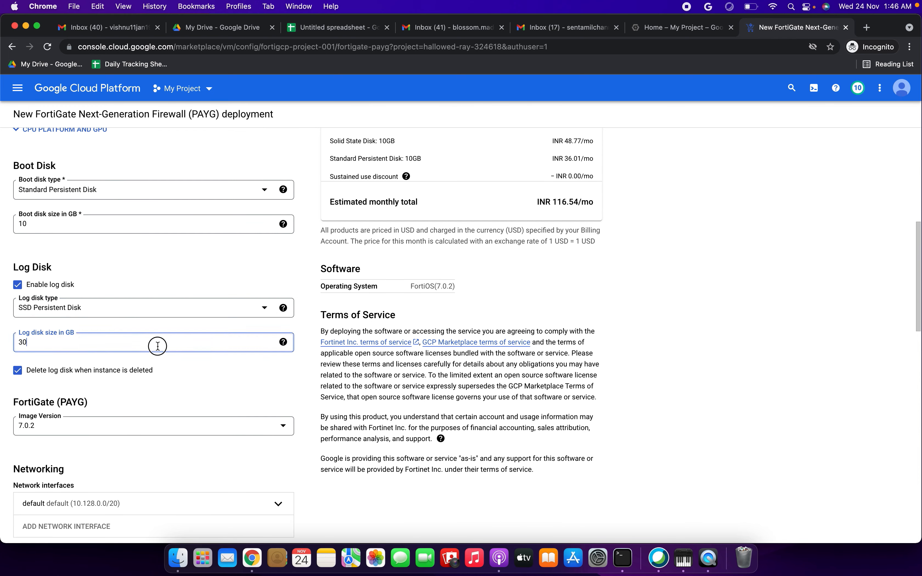
mouse_move(284, 342)
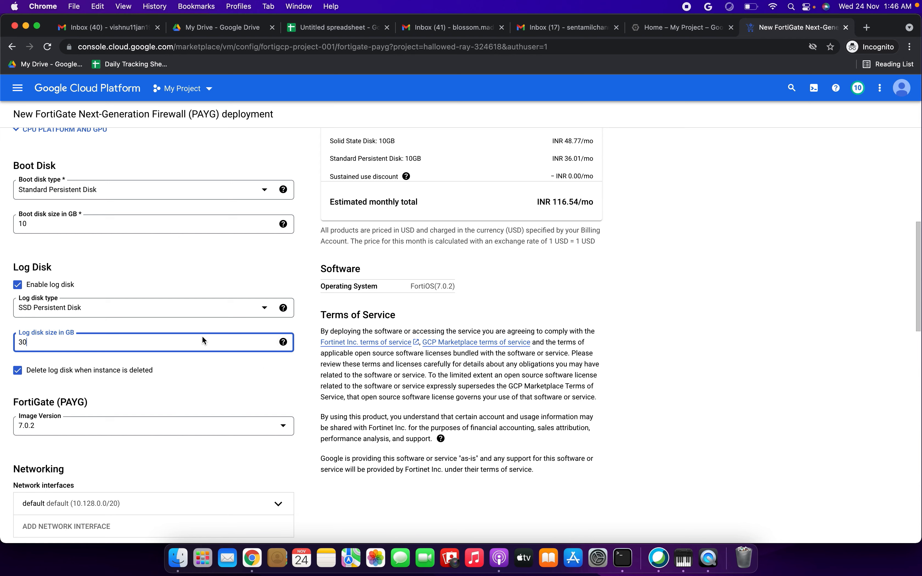
key("BackSpace")
key("BackSpace")
type("1")
left_click(224, 367)
Step: Select 7.0.2 as the FortiGate (PAYG) image version
scroll(225, 367, "down", 2)
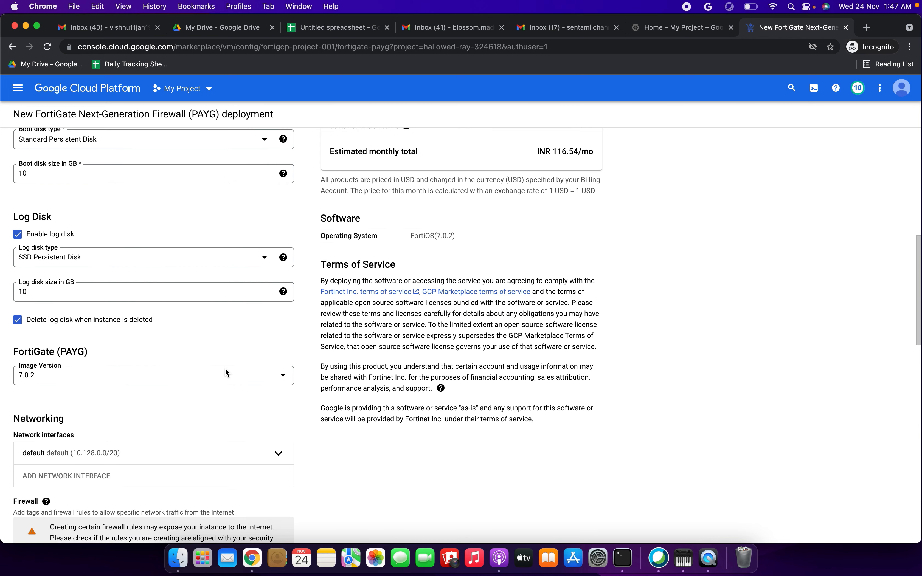
left_click(194, 375)
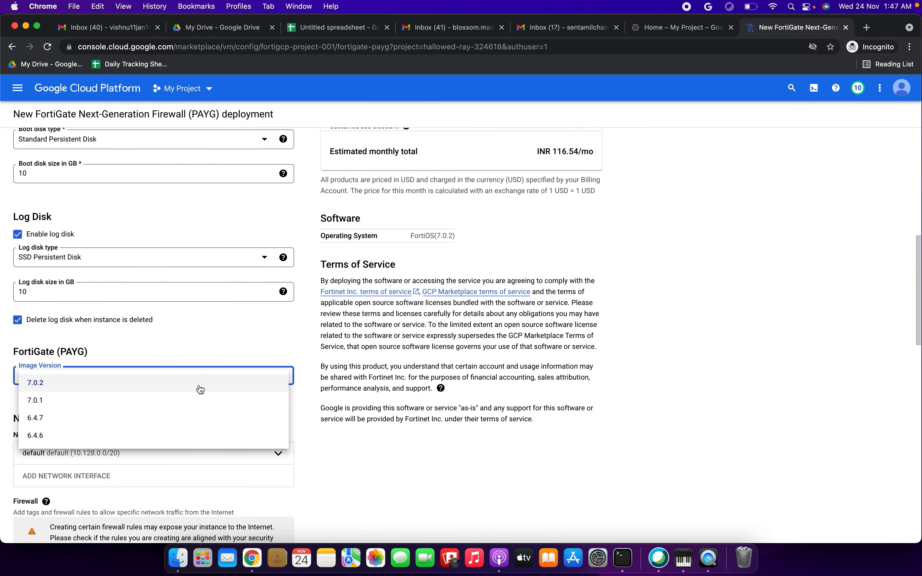
left_click(192, 385)
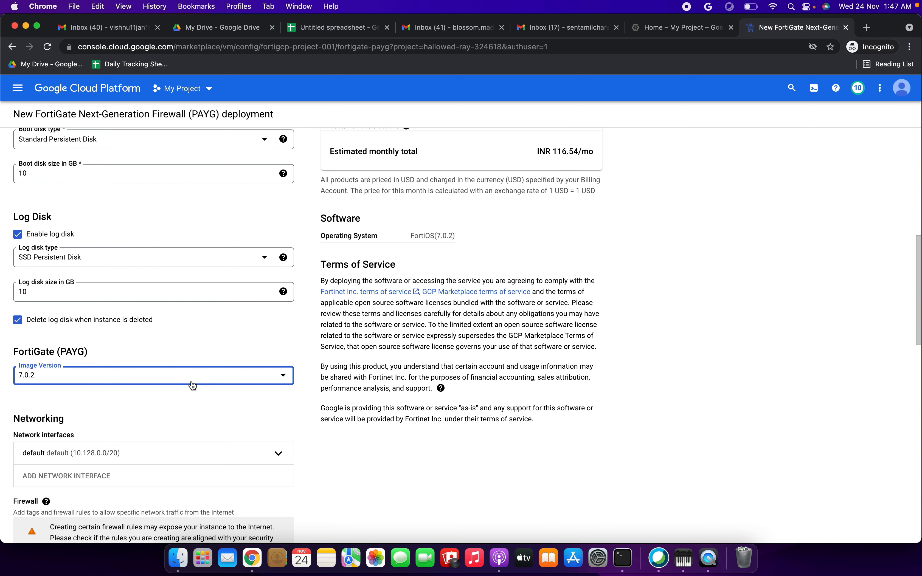
scroll(186, 416, "down", 7)
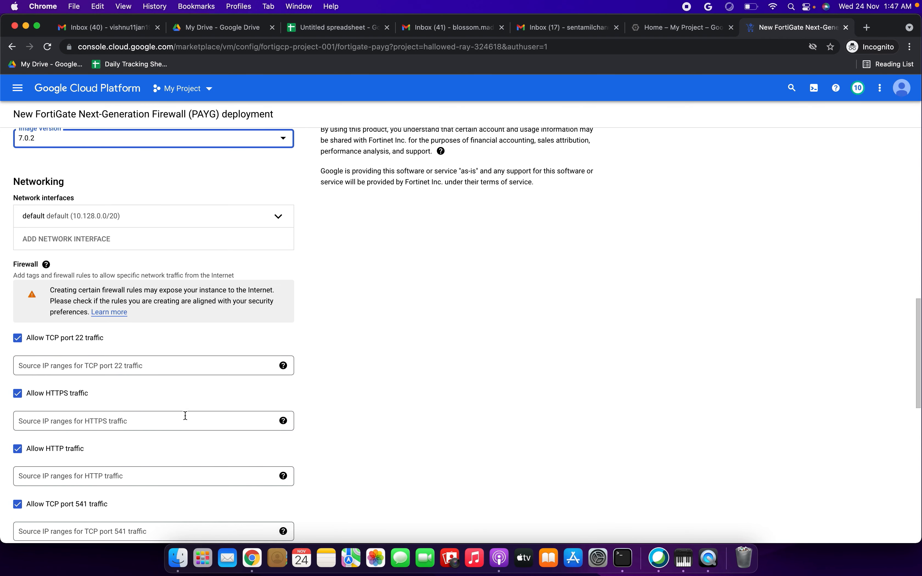
Step: Review the networking, firewall and additional network settings, and accept the solution trial terms and conditions
scroll(185, 416, "down", 2)
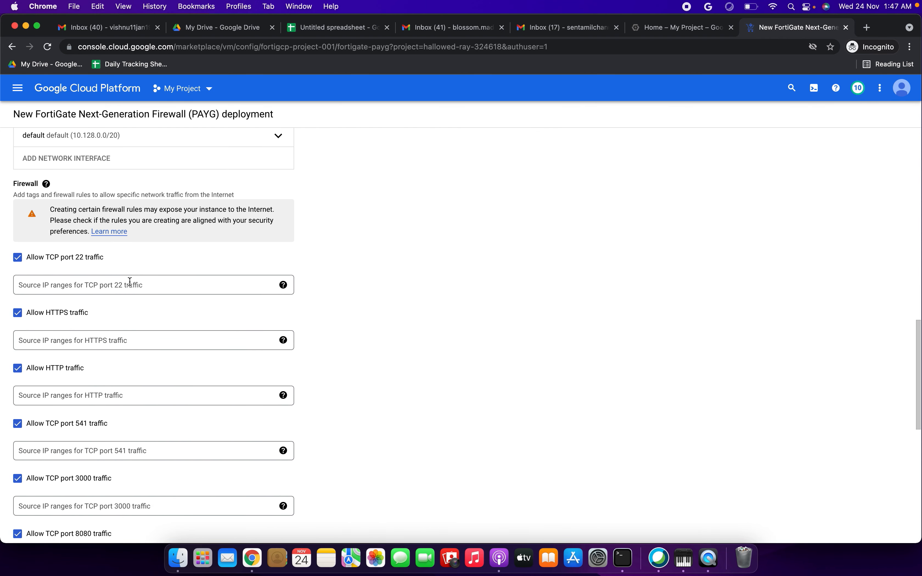
scroll(149, 252, "up", 2)
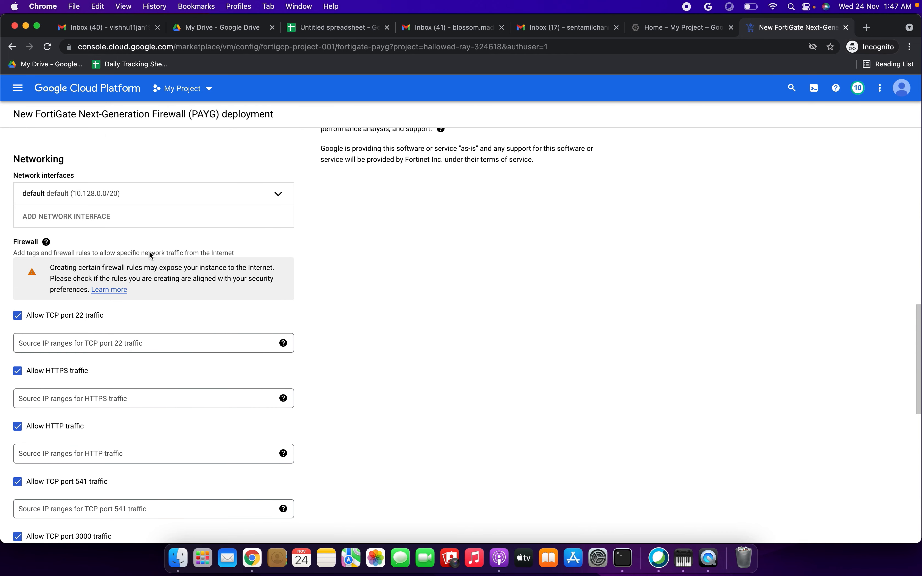
scroll(149, 252, "down", 1)
scroll(148, 252, "down", 3)
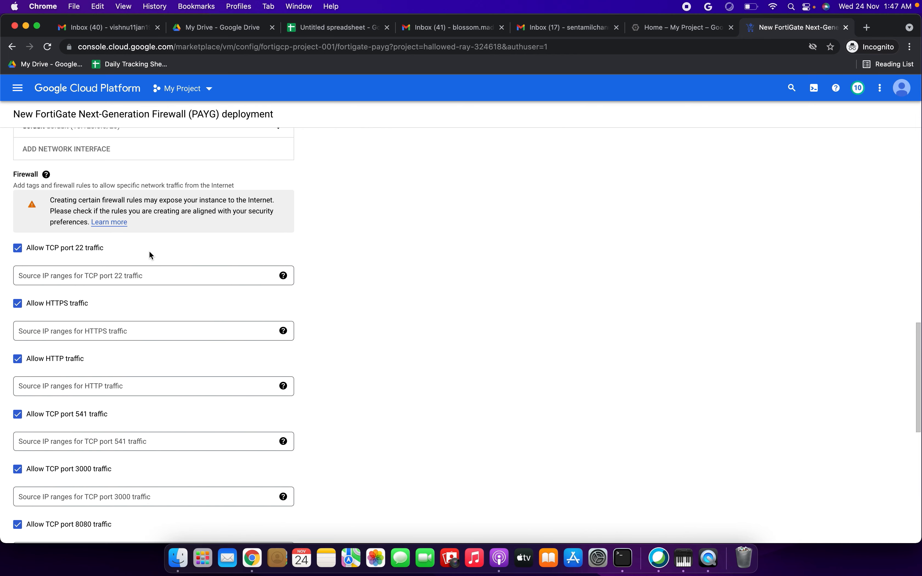
scroll(149, 251, "down", 7)
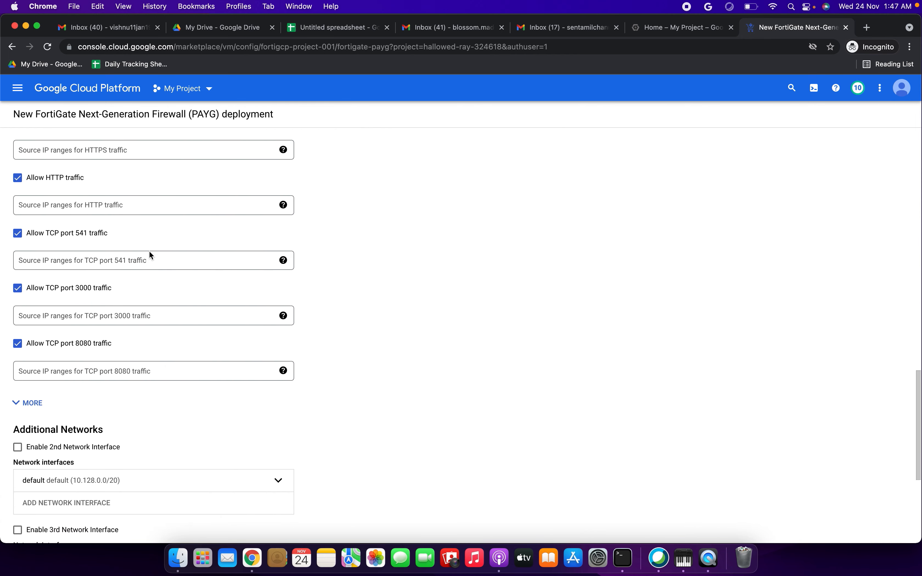
scroll(152, 291, "down", 2)
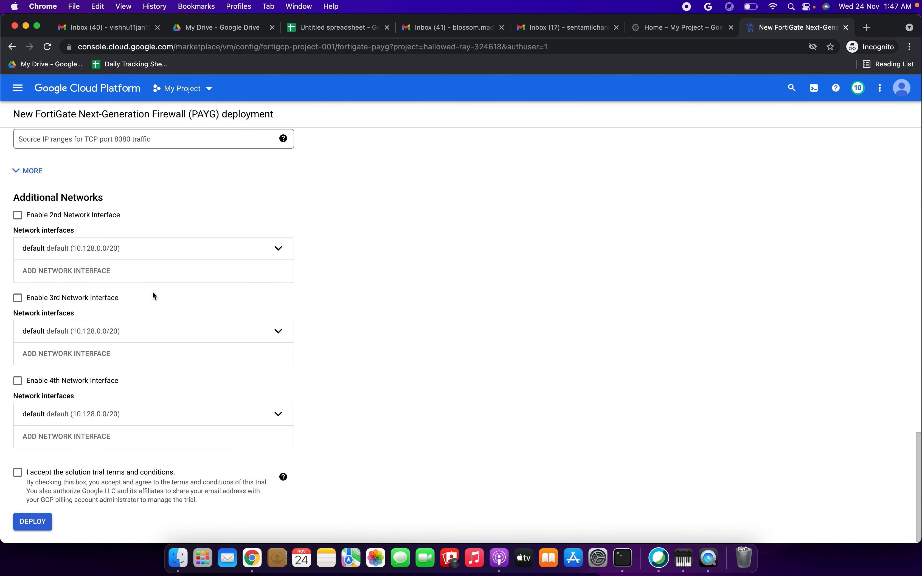
left_click(18, 472)
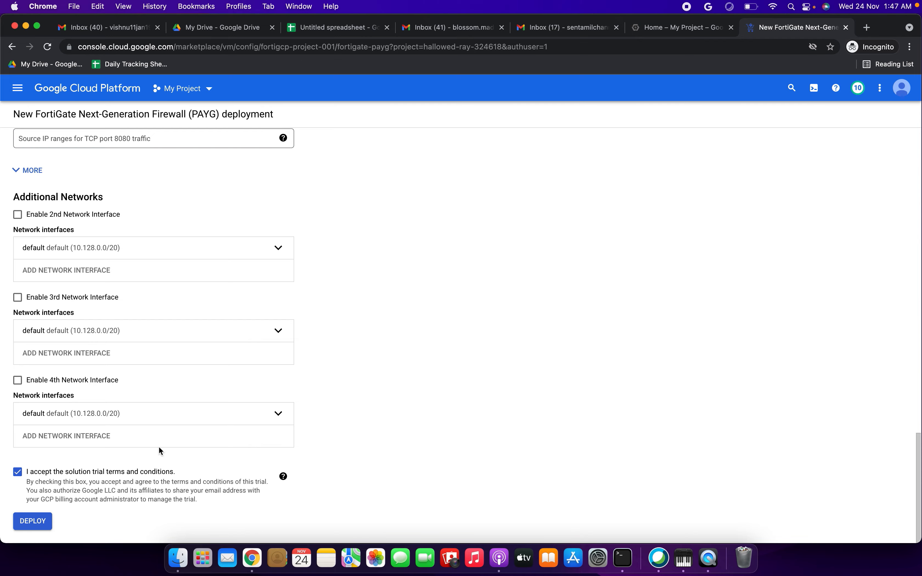
Step: Check the estimated monthly total for the configured machine and disks, and deploy the FortiGate firewall
scroll(159, 446, "up", 20)
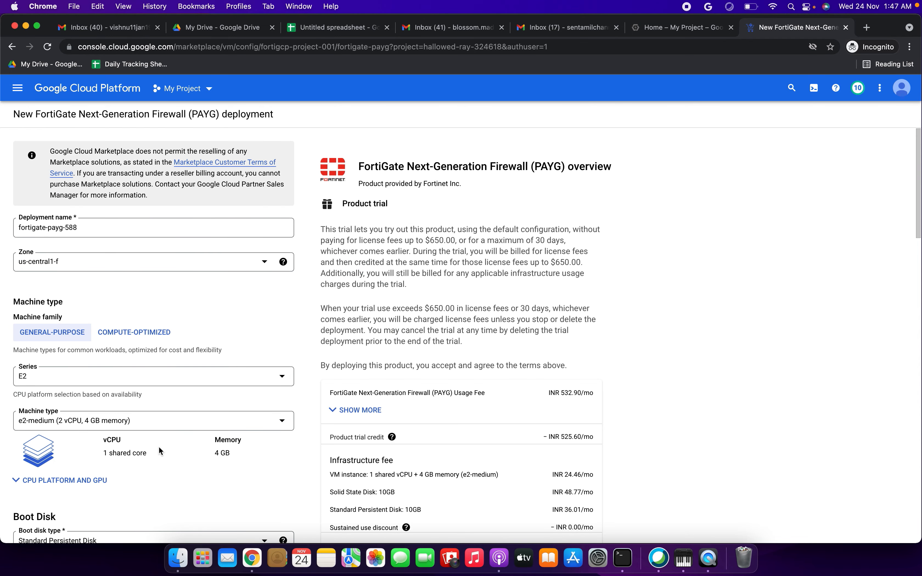
scroll(159, 449, "down", 2)
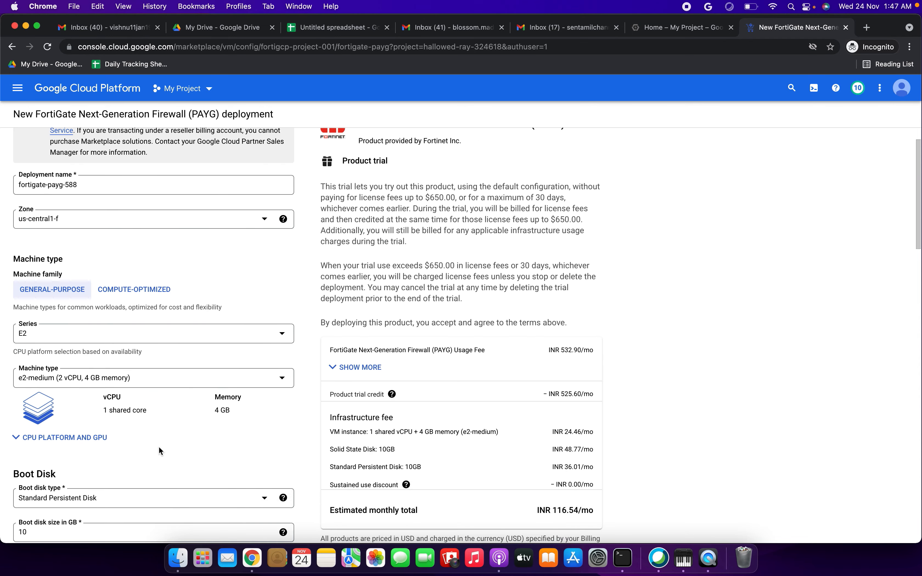
scroll(159, 450, "down", 3)
left_click_drag(557, 370, 584, 374)
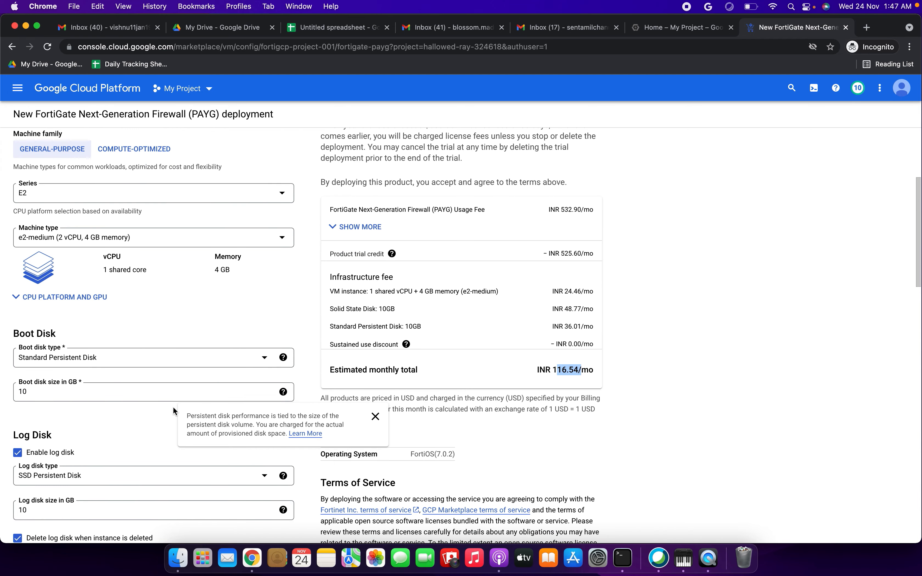
scroll(173, 406, "down", 20)
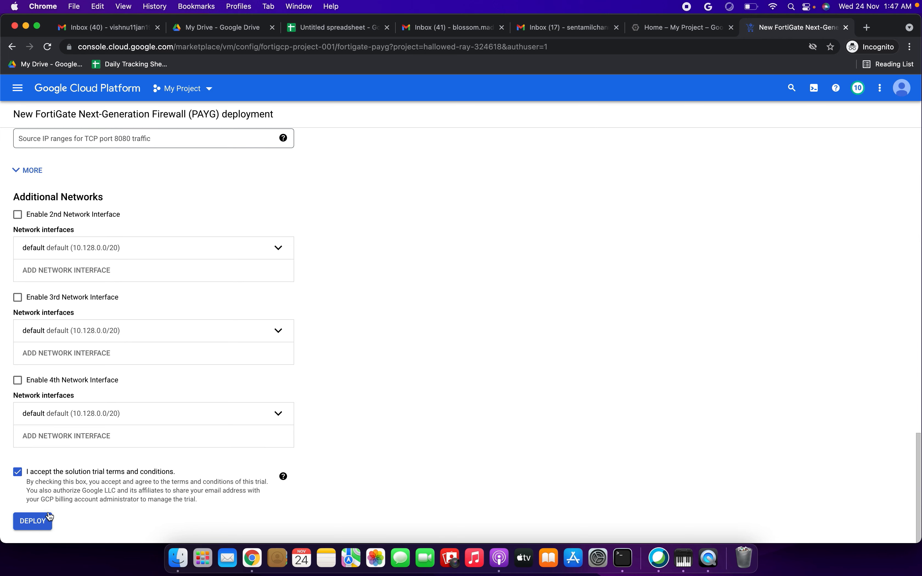
left_click(33, 521)
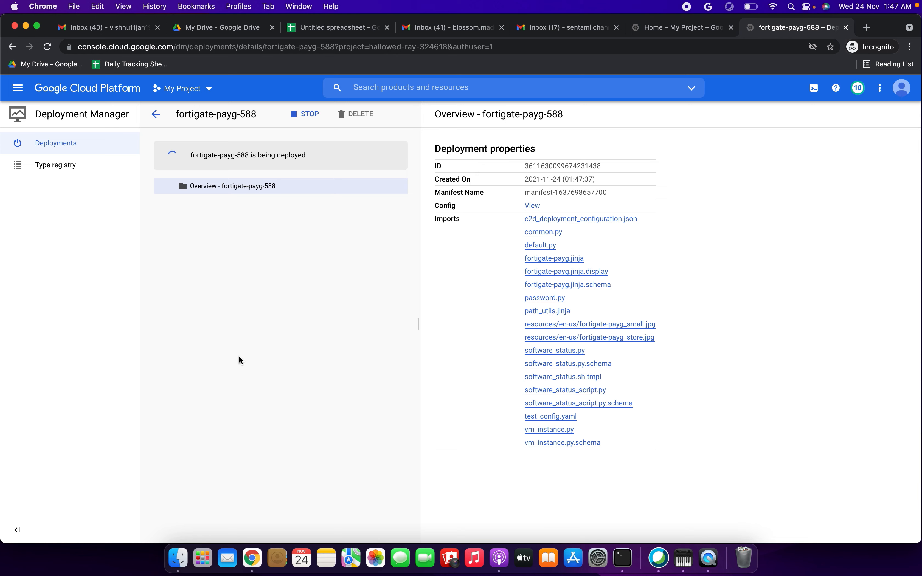
Step: Examine the deployment status and the deployment properties of fortigate-payg-588, including its creation time and manifest name
left_click(199, 155)
left_click_drag(200, 155, 308, 154)
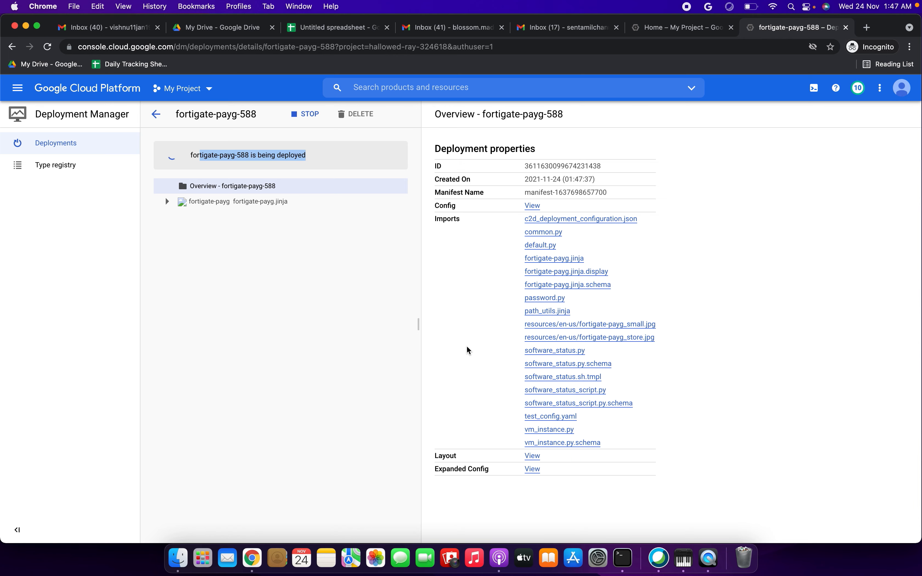
left_click_drag(446, 149, 588, 163)
left_click(596, 178)
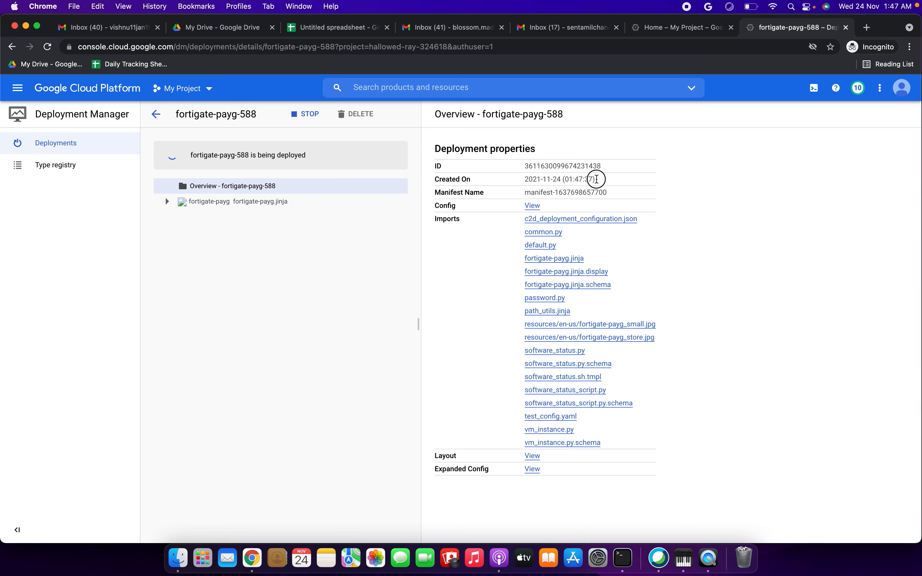
left_click_drag(563, 192, 613, 191)
left_click_drag(545, 179, 613, 181)
Step: Open the fortigate-payg resource of the deployment and examine its admin credentials, instance details and deployment status
left_click(209, 201)
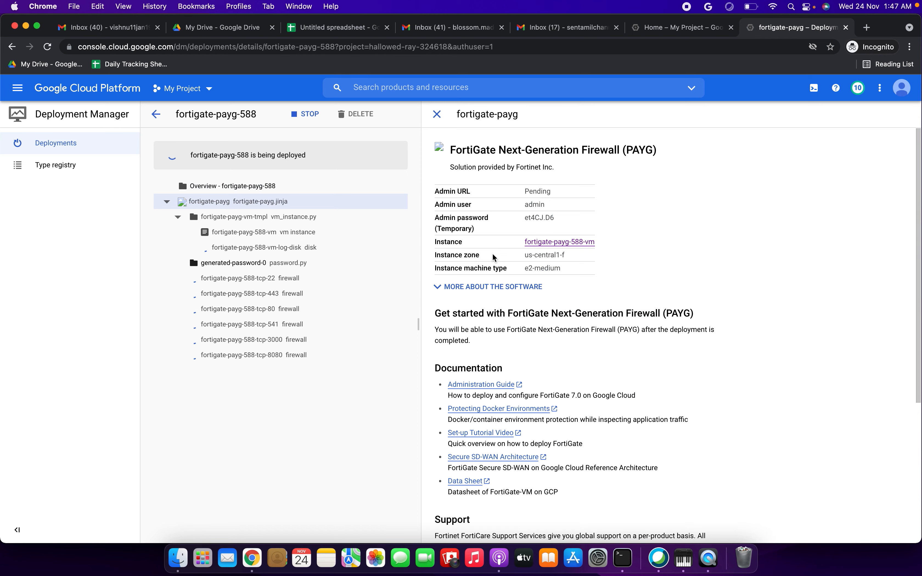
left_click_drag(441, 242, 472, 255)
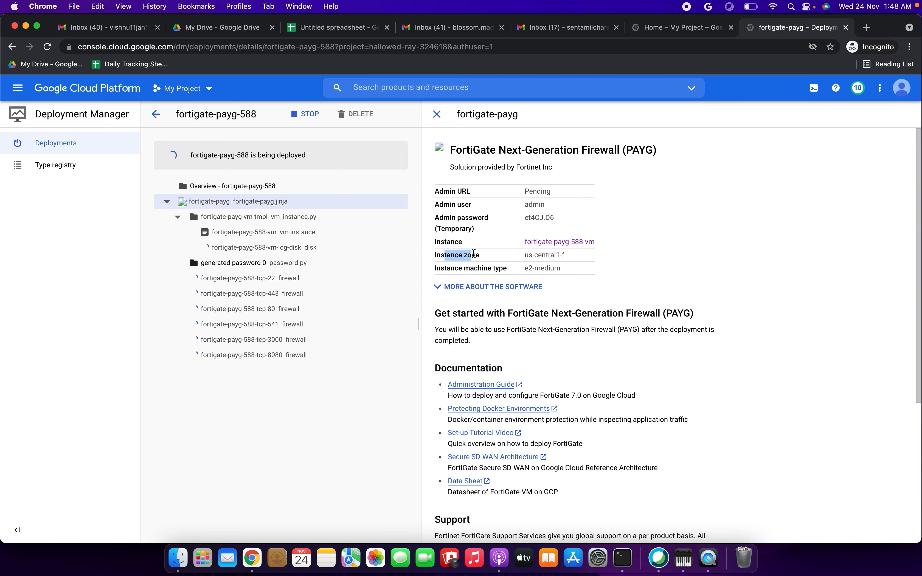
left_click(526, 202)
left_click_drag(525, 202, 561, 215)
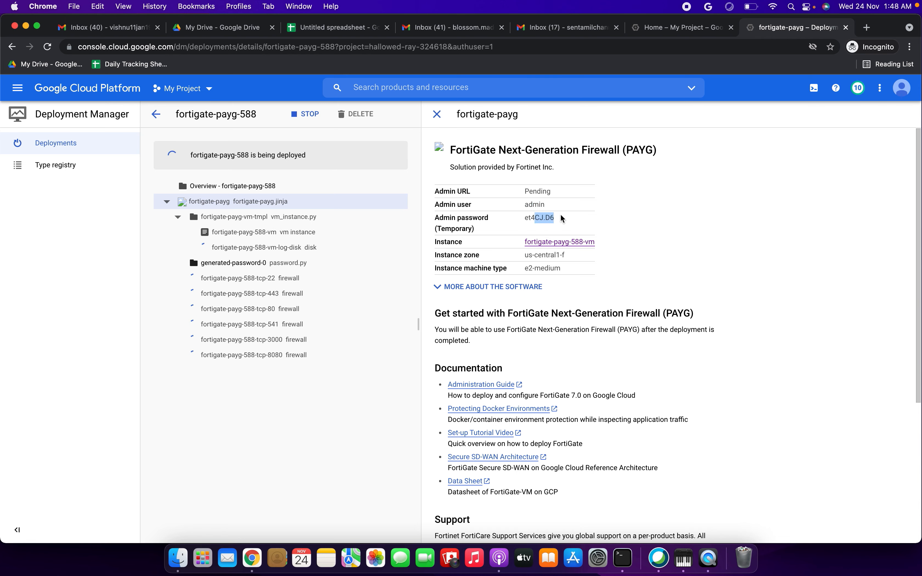
left_click_drag(224, 155, 303, 155)
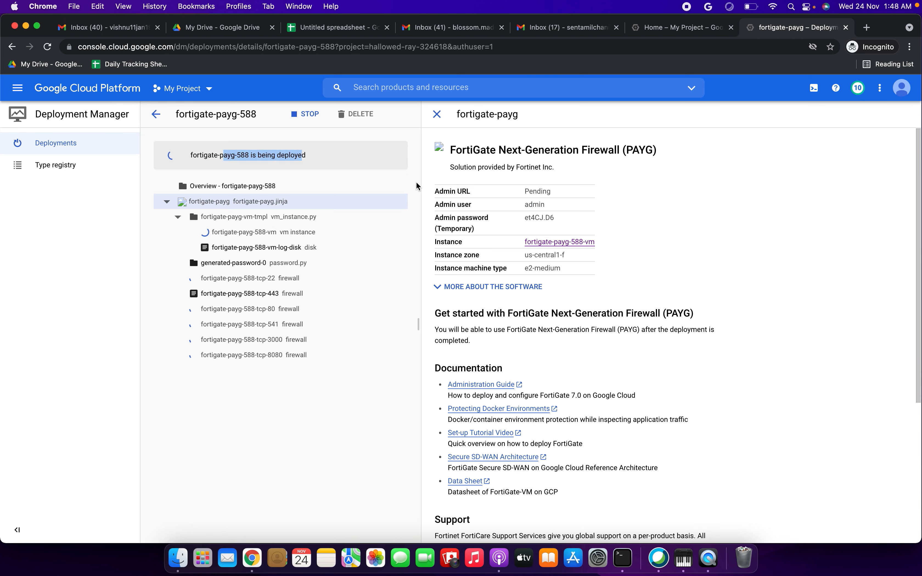
left_click(746, 190)
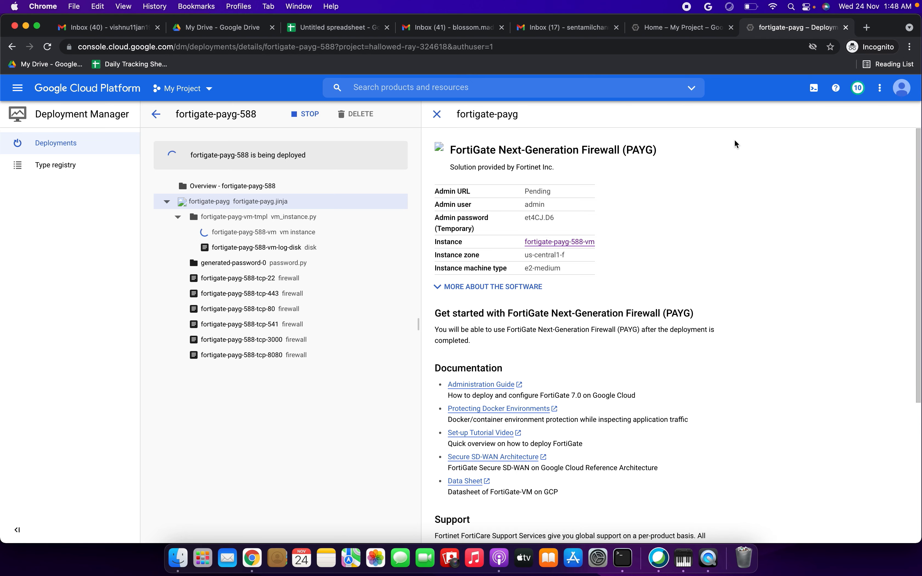
Step: Check the finished deployment's status, admin URL, admin user and temporary password, and the getting-started section
double_click(536, 216)
double_click(534, 205)
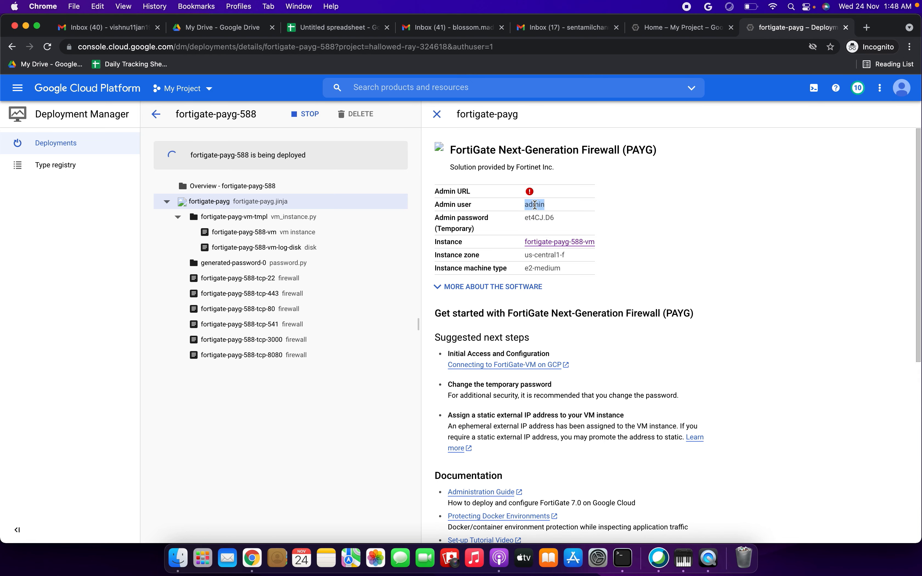
left_click(652, 225)
mouse_move(530, 189)
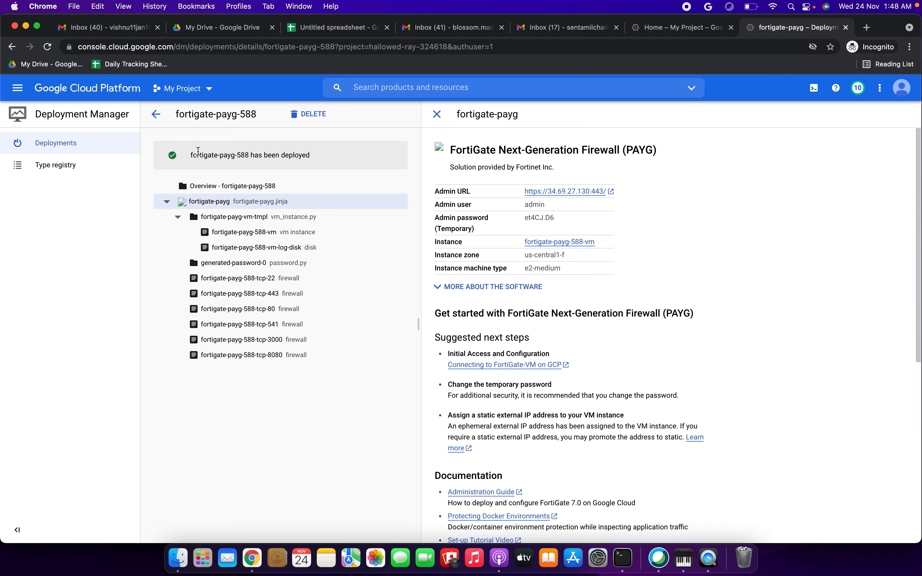
left_click_drag(197, 154, 304, 154)
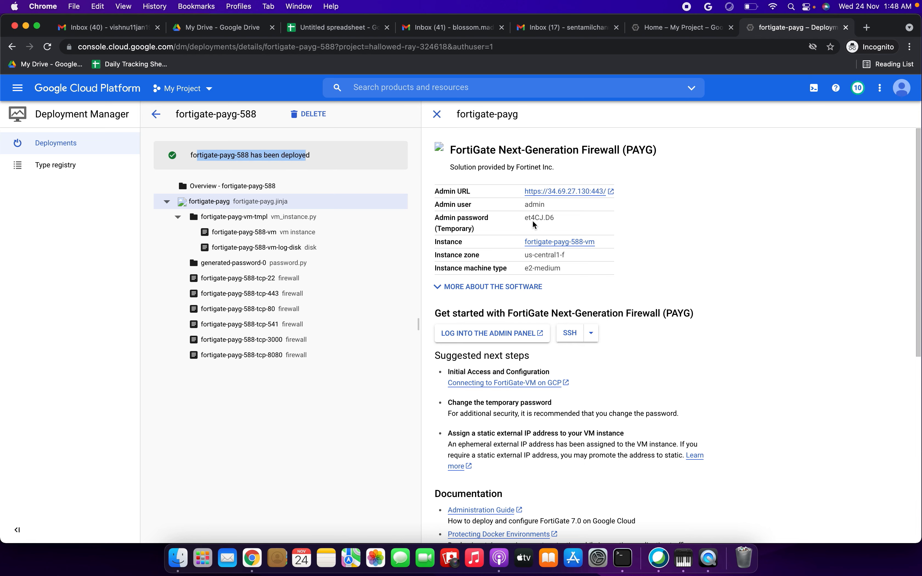
double_click(538, 206)
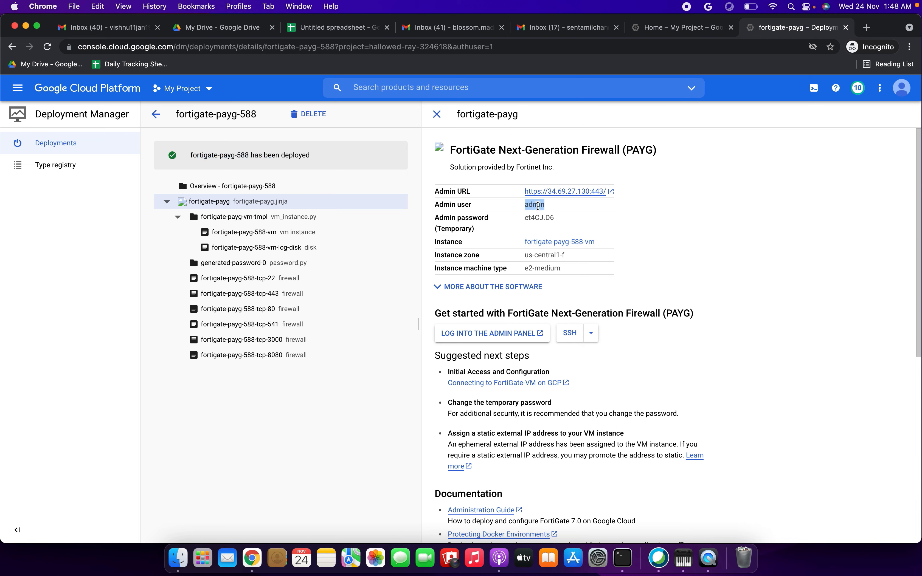
left_click_drag(525, 217, 540, 217)
left_click_drag(441, 313, 677, 313)
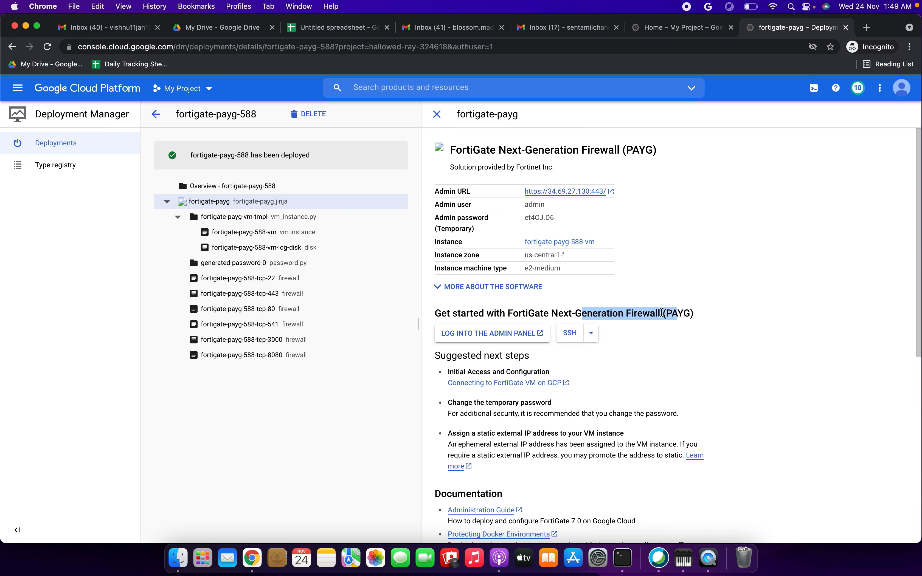
Step: Open the FortiGate admin panel in a separate browser tab and copy the admin user name from the deployment details
left_click(541, 334)
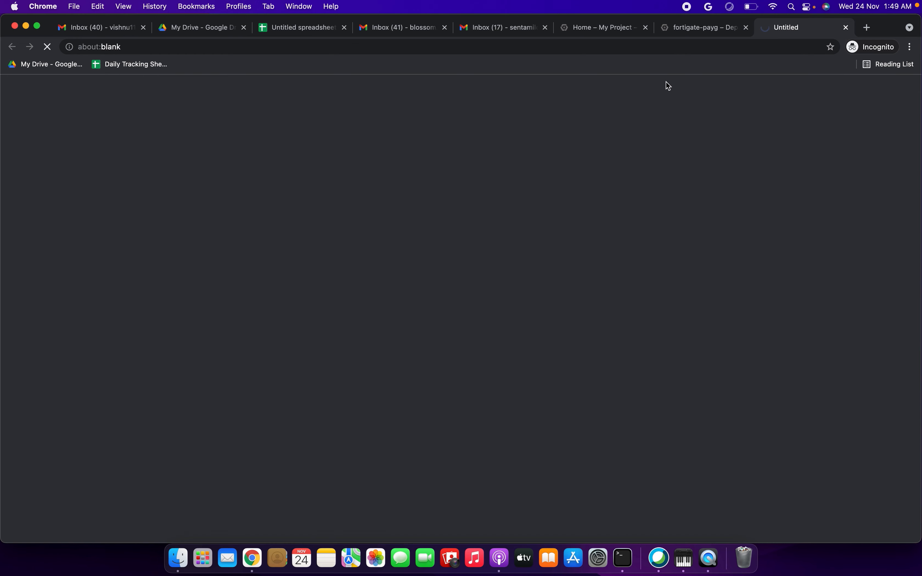
left_click(695, 30)
left_click(539, 204)
double_click(540, 204)
key("super+c")
left_click(781, 31)
left_click(701, 28)
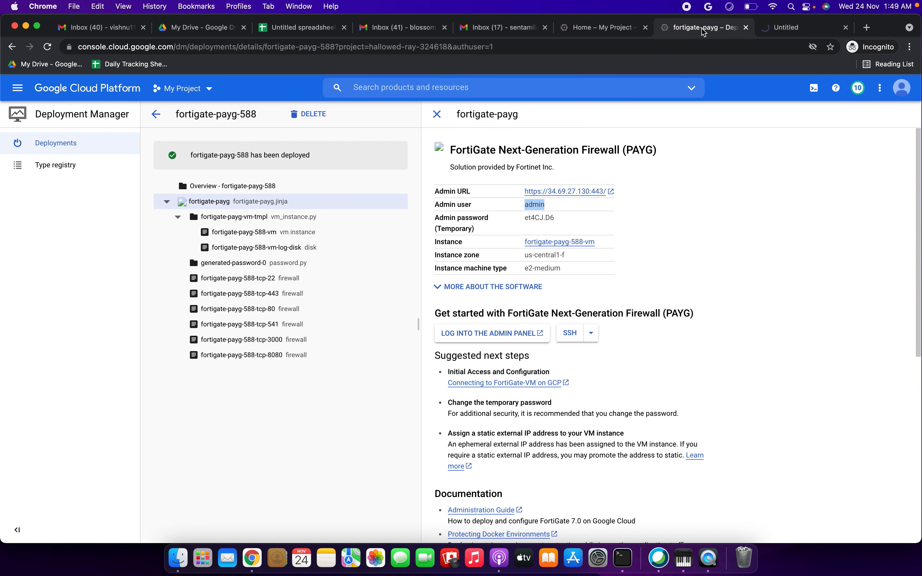
Step: Review the deployment's temporary admin password, machine type, operating system, suggested next steps, documentation and support information
left_click(555, 205)
left_click_drag(523, 223, 561, 221)
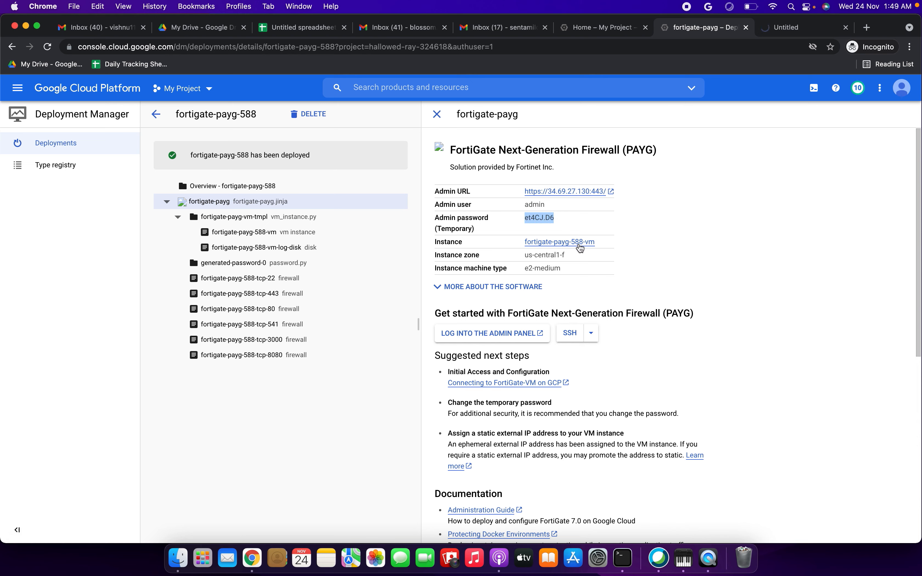
mouse_move(565, 255)
left_mouse_down()
mouse_move(524, 254)
mouse_move(557, 266)
left_mouse_up()
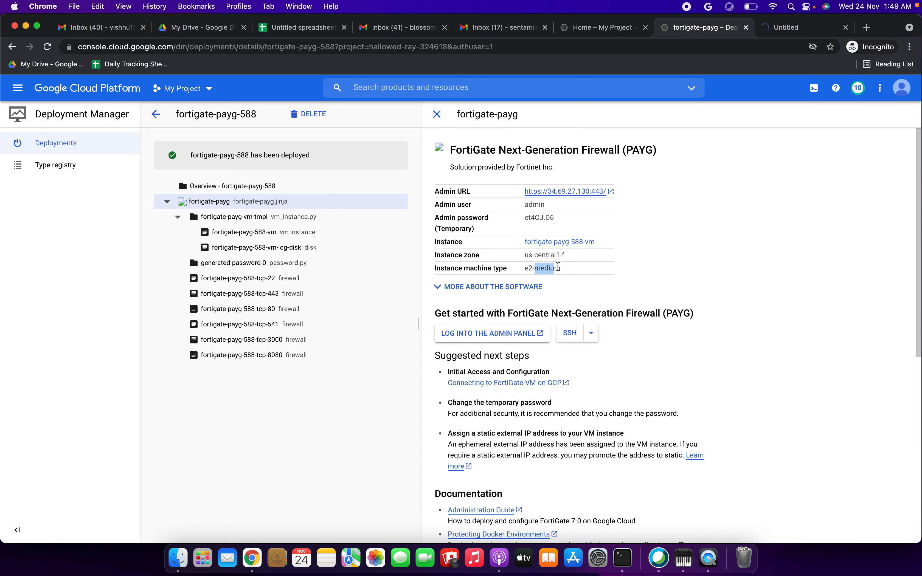
left_click(436, 287)
left_click_drag(448, 307, 557, 305)
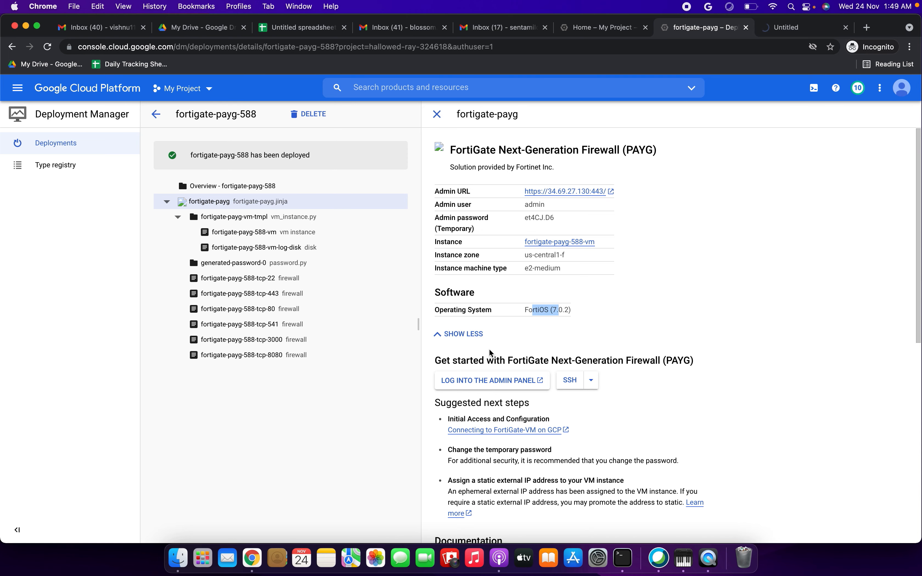
scroll(494, 354, "down", 3)
left_click_drag(461, 255, 676, 257)
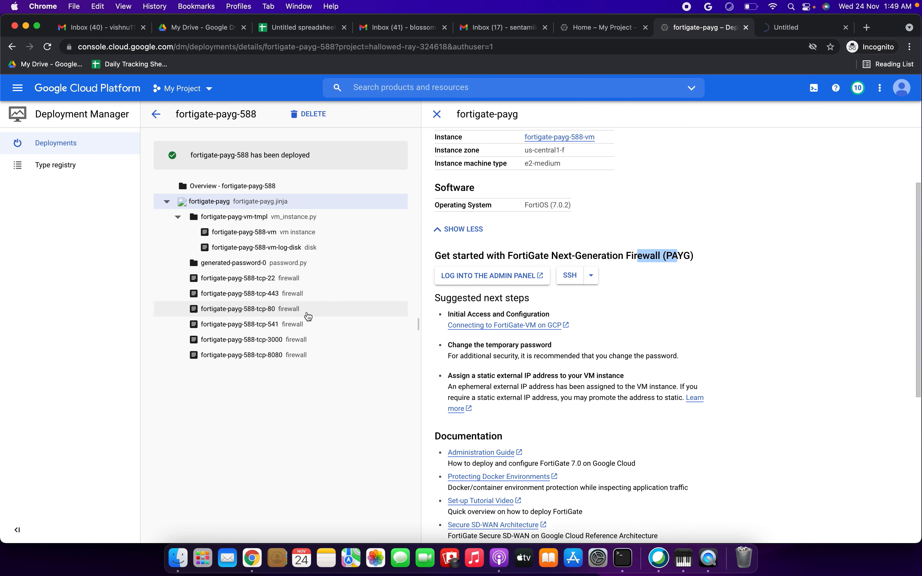
scroll(482, 367, "down", 5)
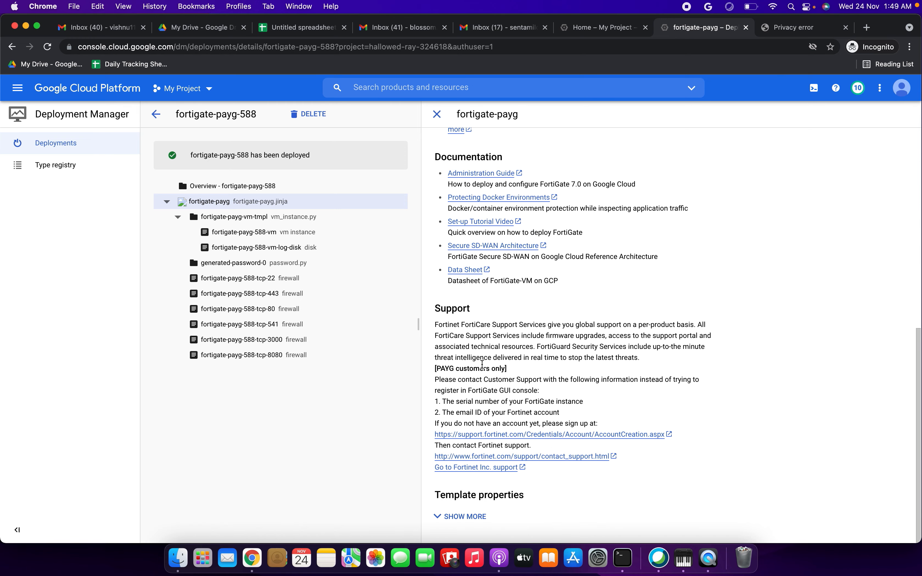
scroll(482, 365, "up", 10)
Step: Return to the admin panel page and proceed past the certificate warning to 34.69.27.130
left_click(786, 27)
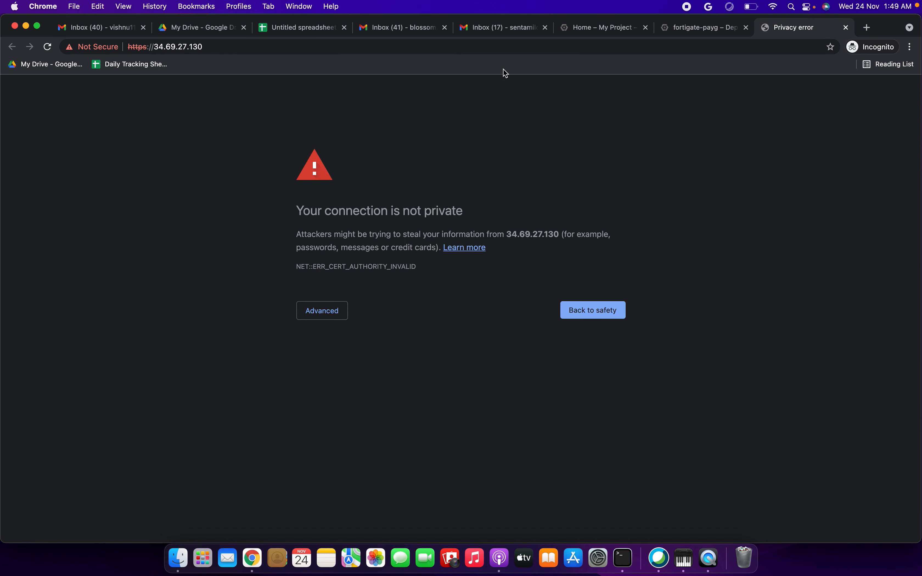
left_click(330, 311)
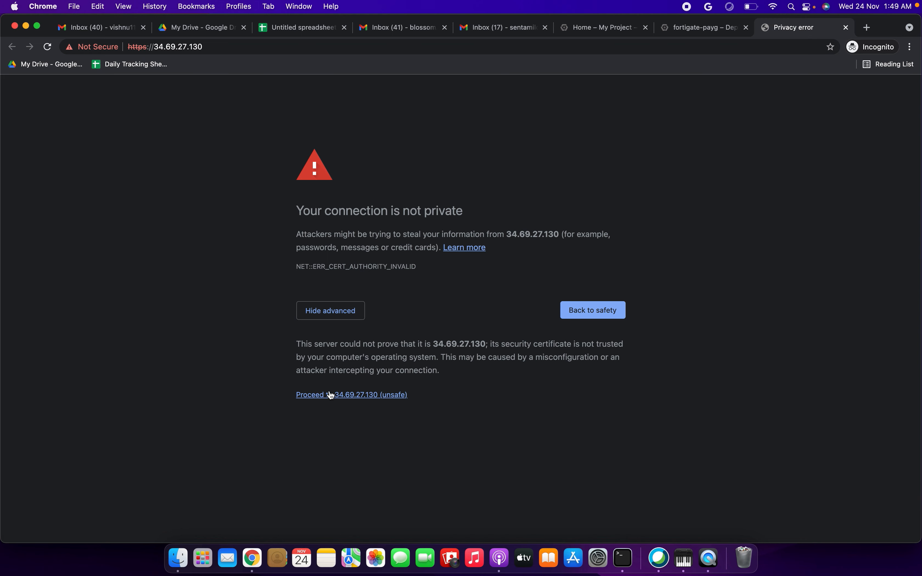
left_click(330, 397)
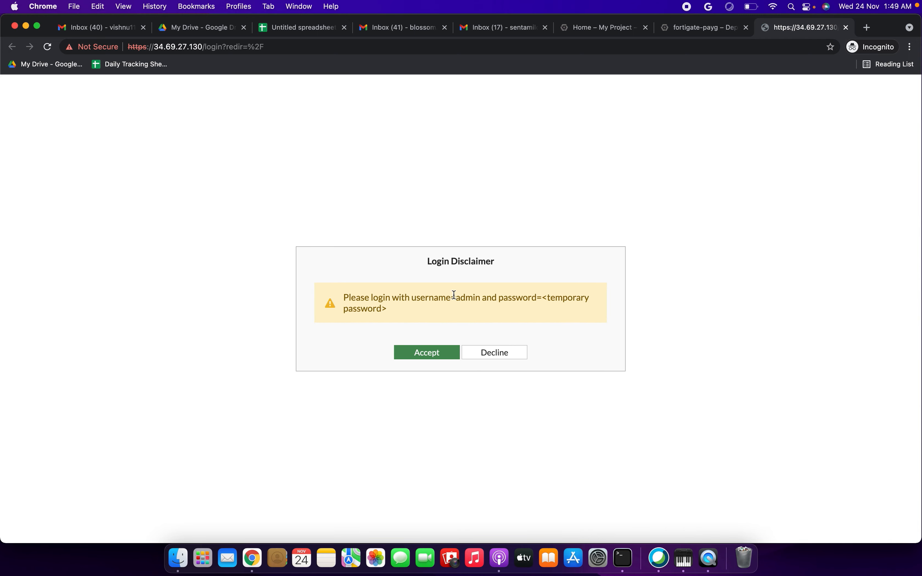
Step: Accept the FortiGate login disclaimer and enter admin as the user name
left_click_drag(366, 292, 545, 308)
left_click(427, 350)
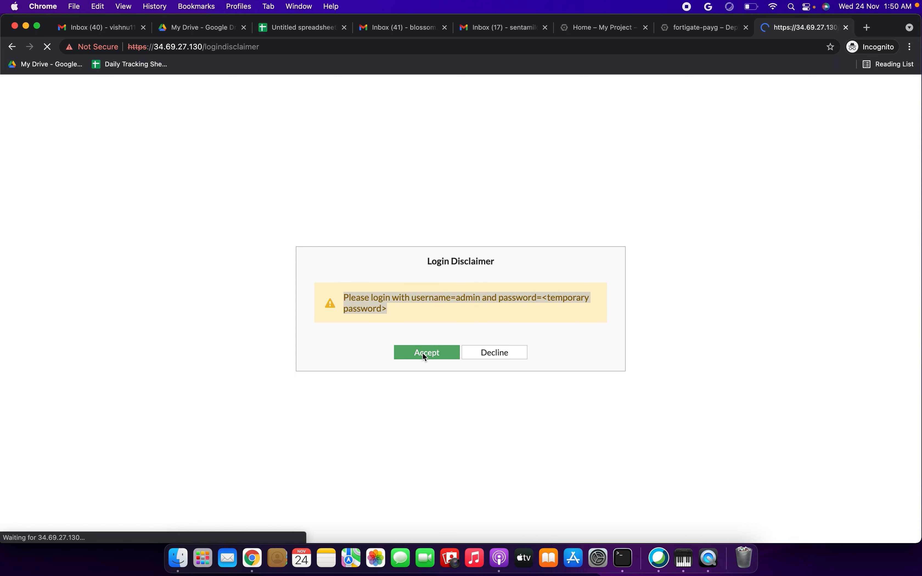
left_click(419, 299)
type("admin")
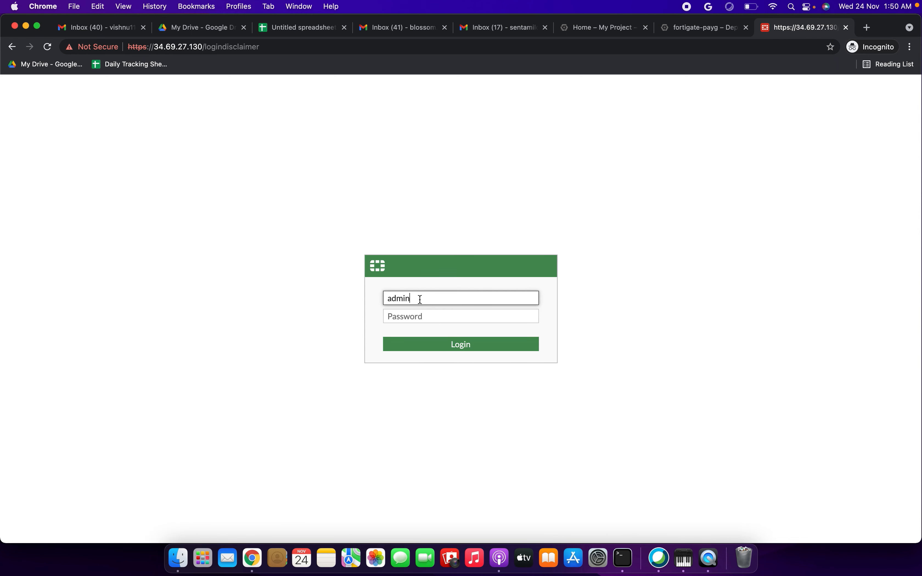
Step: Copy the temporary admin password from the deployment details into the password field and log in to the admin panel
left_click(433, 318)
left_click(697, 28)
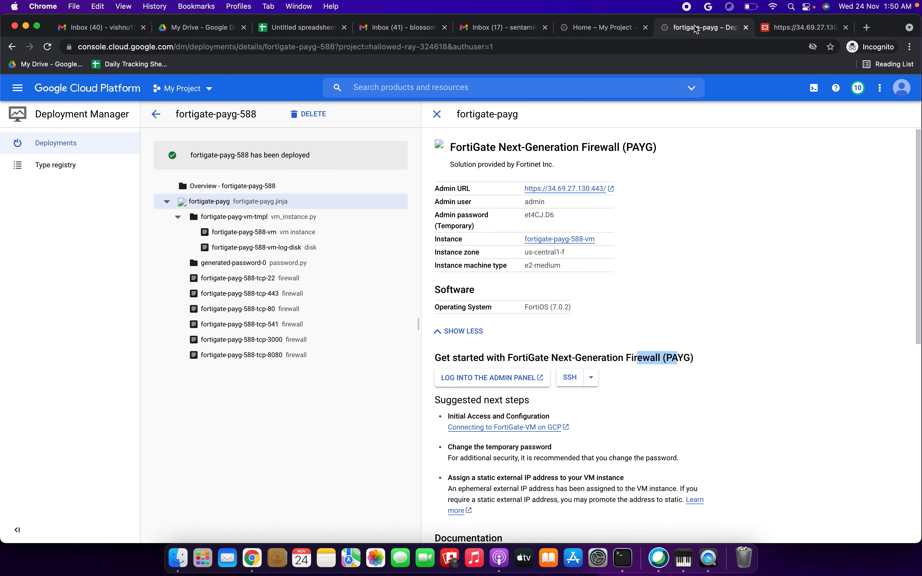
mouse_move(543, 216)
left_mouse_down()
mouse_move(524, 215)
mouse_move(554, 214)
left_mouse_up()
triple_click(534, 216)
left_click(524, 214)
key("super+c")
left_click(810, 30)
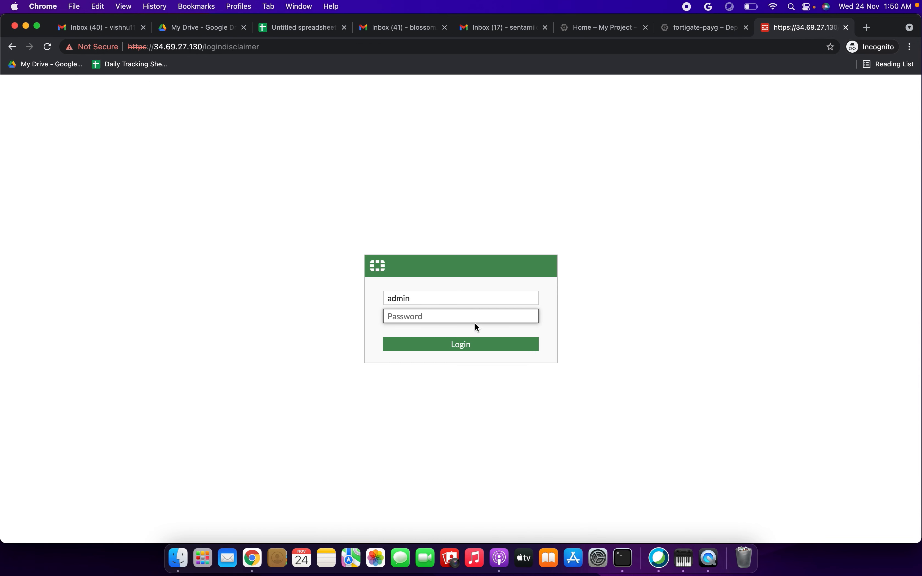
key("super+v")
left_click(472, 345)
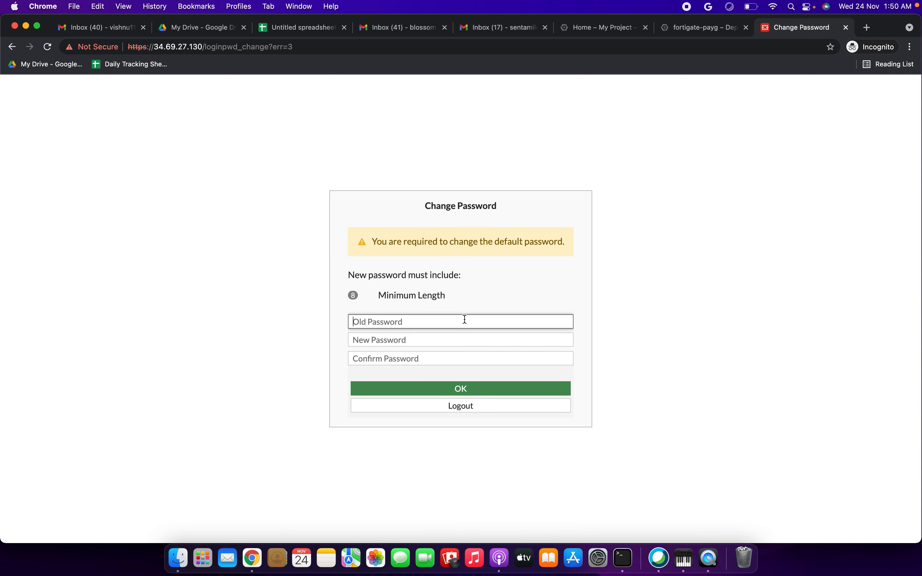
Step: Try to change the default password by entering the temporary password, then a new password with its confirmation
key("super+v")
left_click(440, 339)
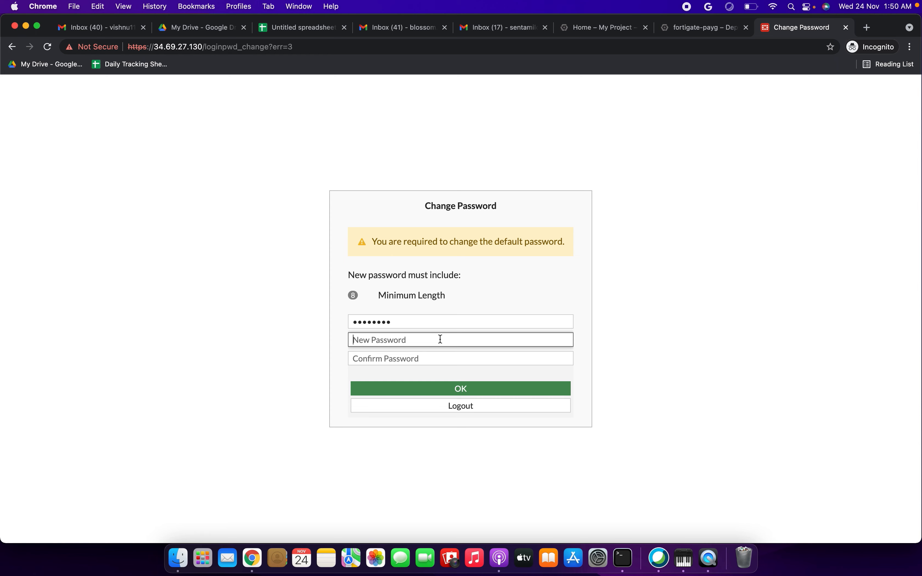
type("•••••")
key("BackSpace")
key("BackSpace")
type("••••••")
left_click(442, 357)
type("••••••")
left_click(463, 387)
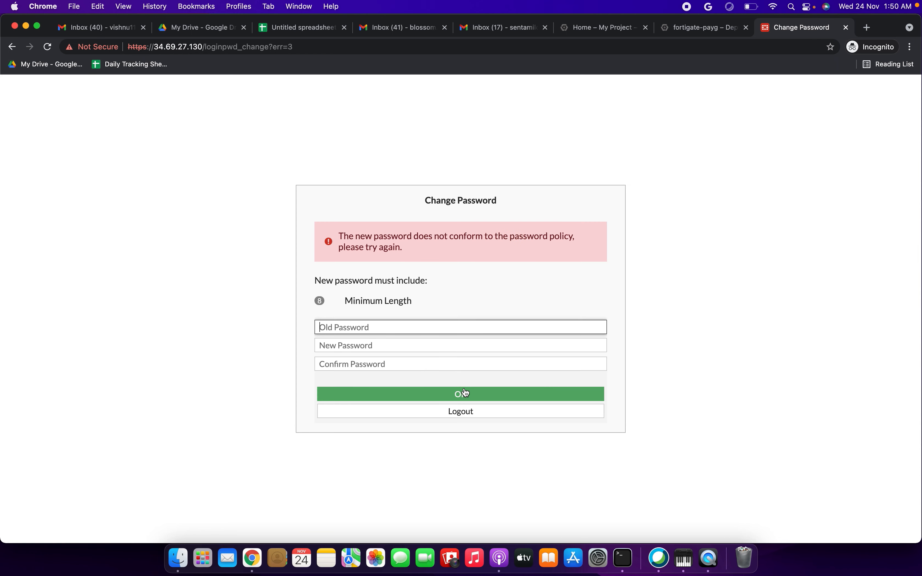
Step: Enter the temporary password again with a new, longer password of at least 8 characters, confirm it and submit the change
left_click(445, 248)
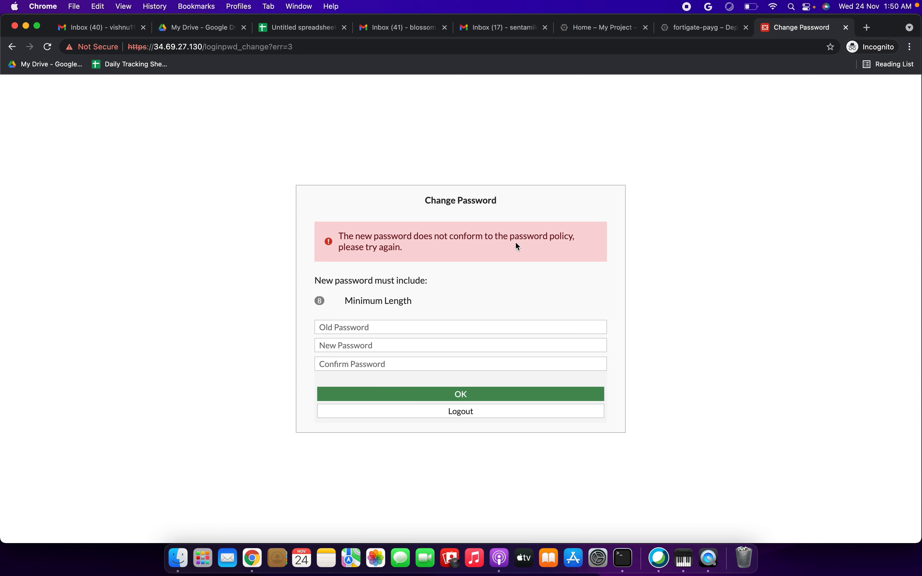
left_click(380, 331)
key("super+v")
left_click(380, 347)
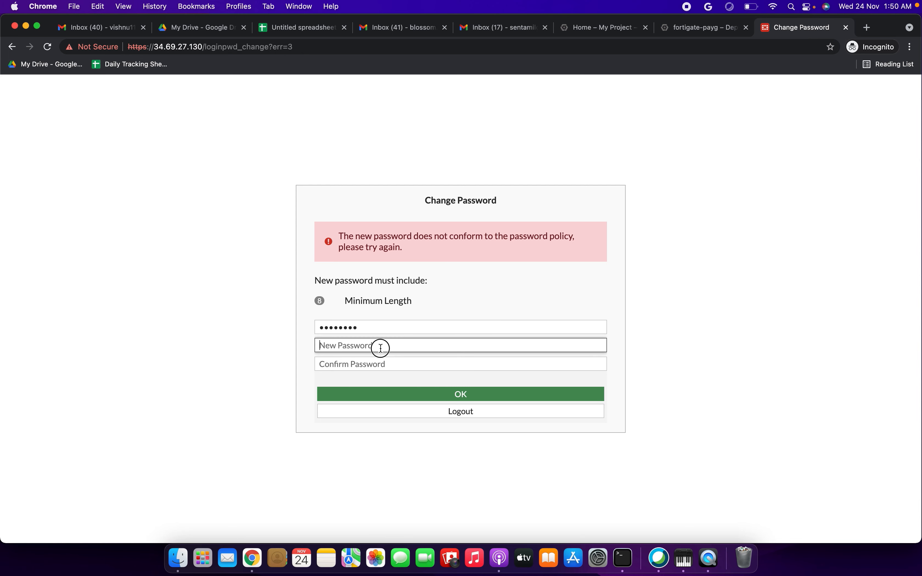
type("••••••••••••••")
left_click(381, 363)
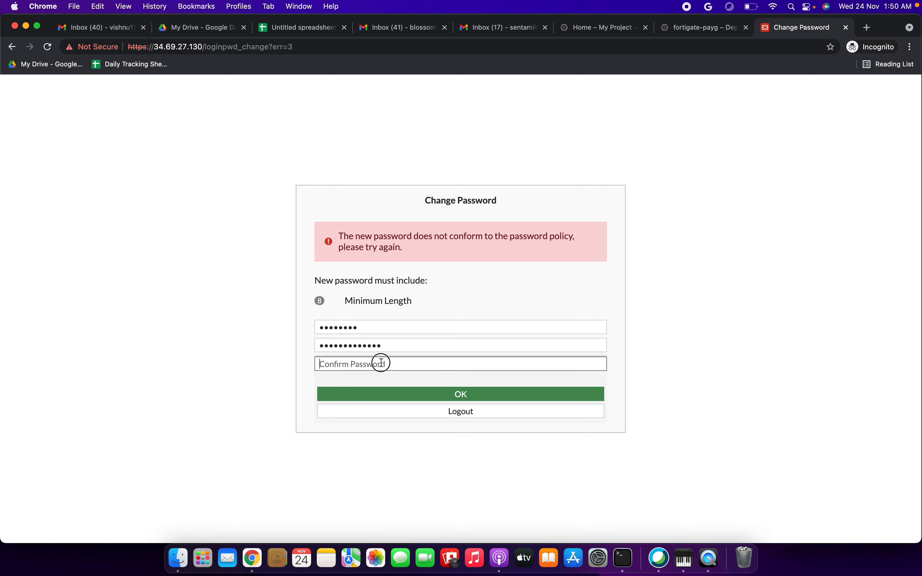
type("•••••••••••••")
left_click(398, 395)
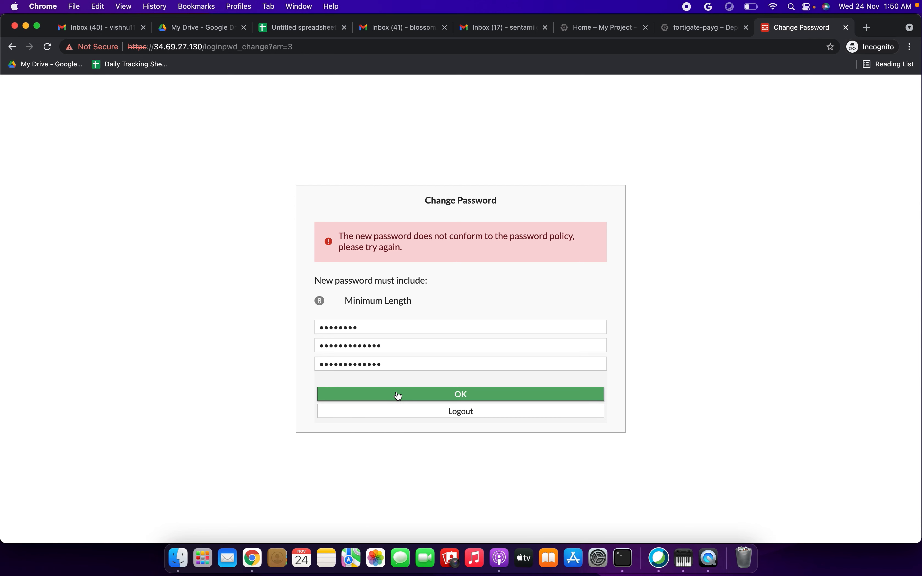
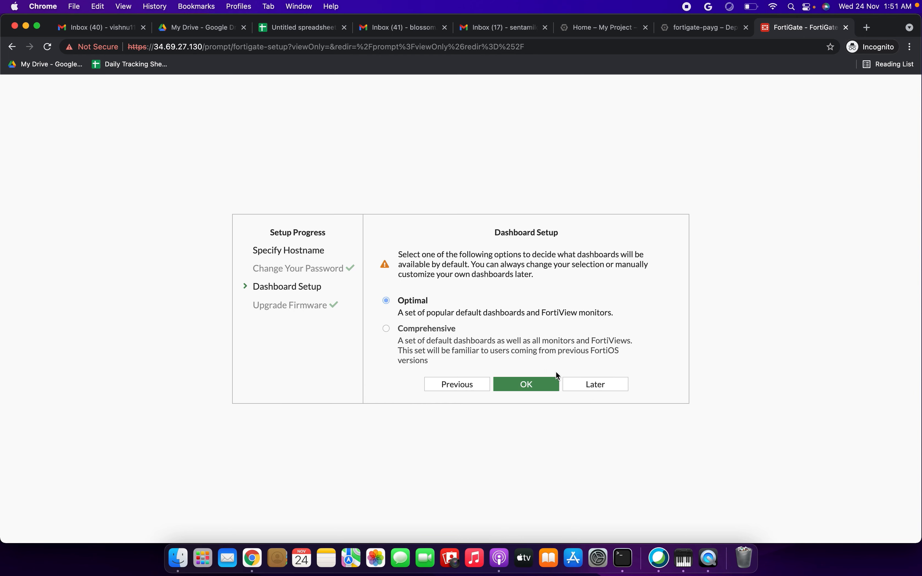
Step: Accept the Optimal dashboard setup and dismiss the FortiOS 7.0.0 introduction with Don't show again enabled
left_click(587, 384)
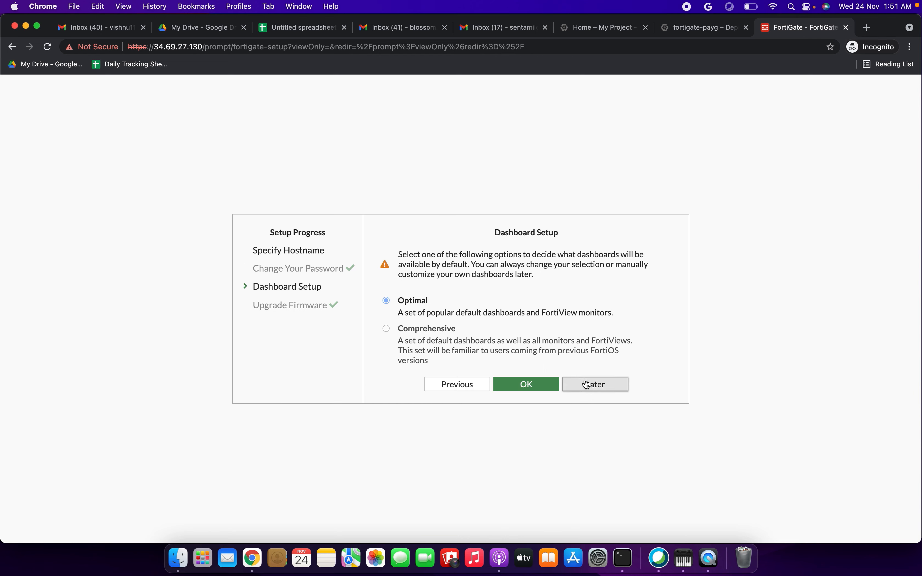
left_click(593, 386)
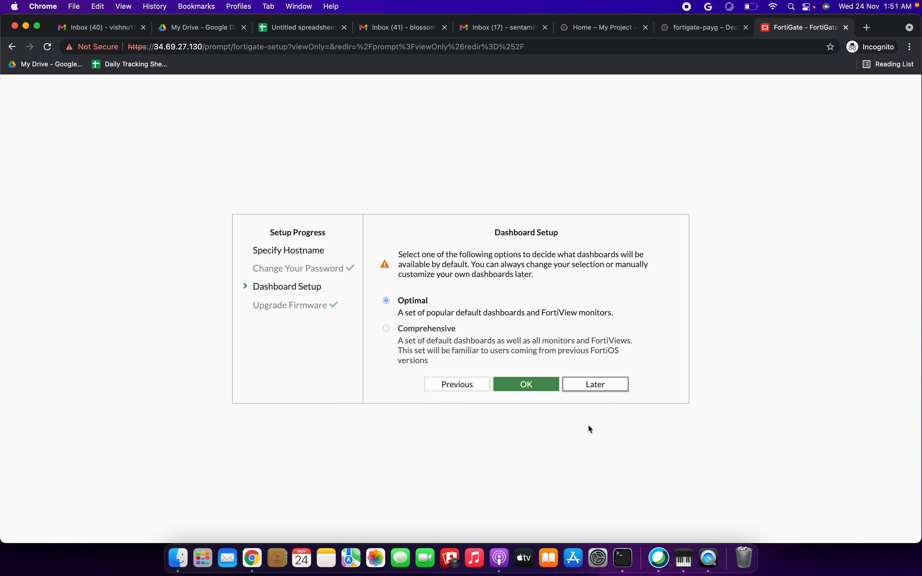
left_click(536, 383)
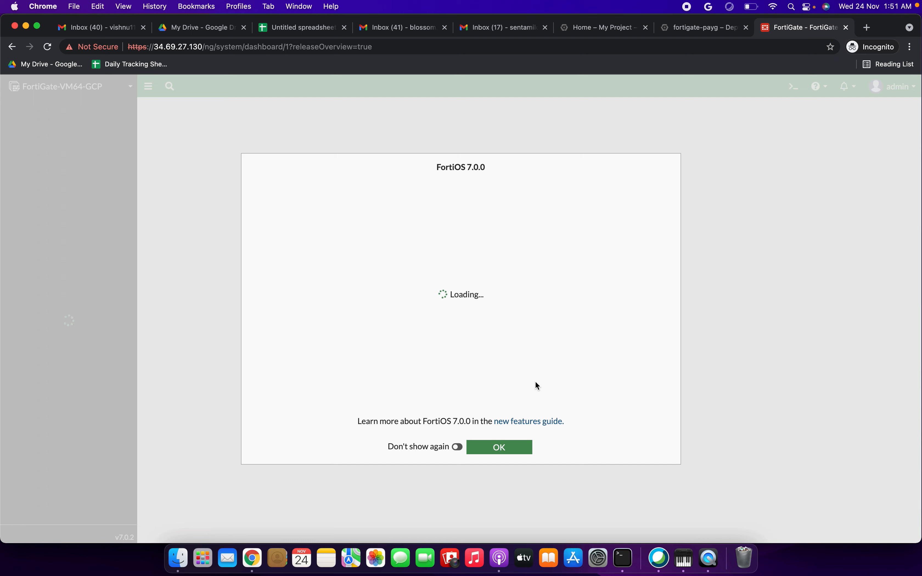
left_click(457, 447)
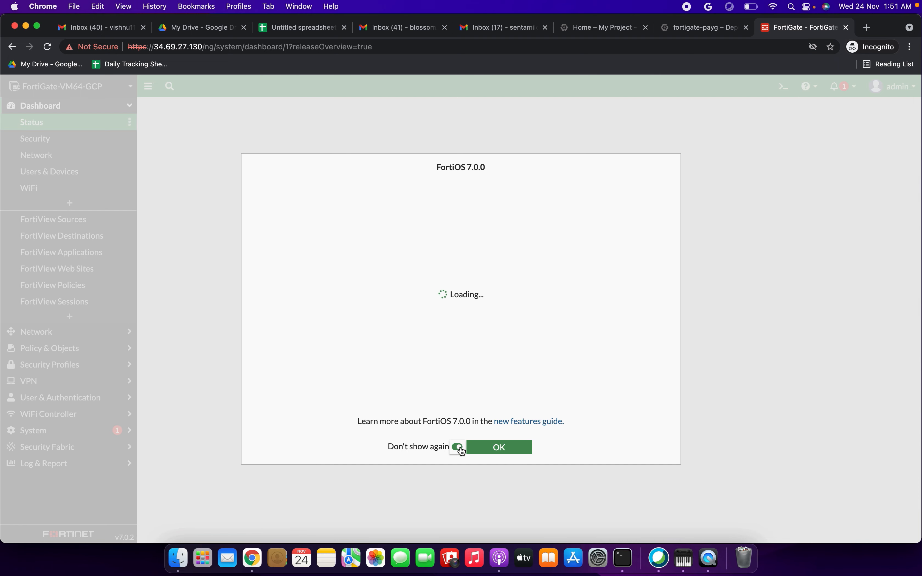
left_click(499, 449)
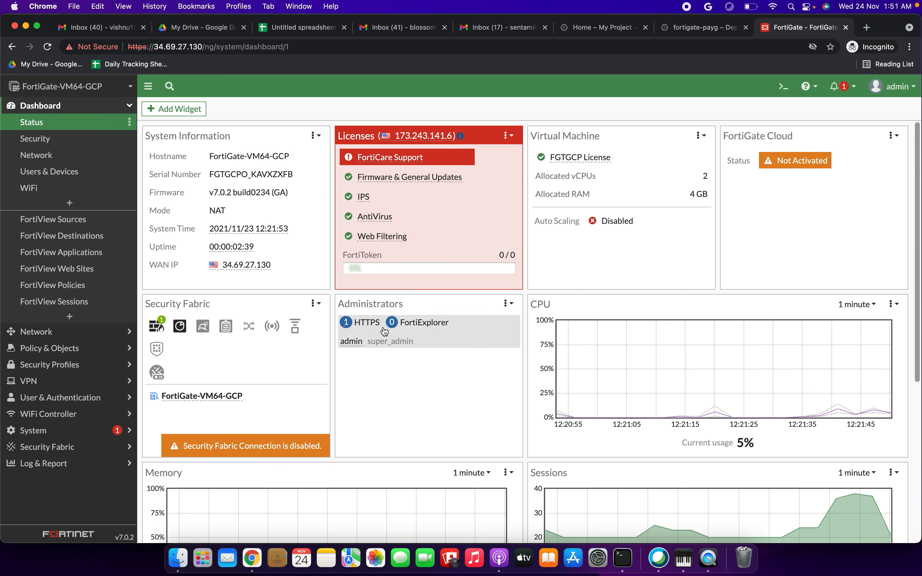
Step: Review the status dashboard's widgets, the admin account options and the notifications
scroll(384, 331, "down", 10)
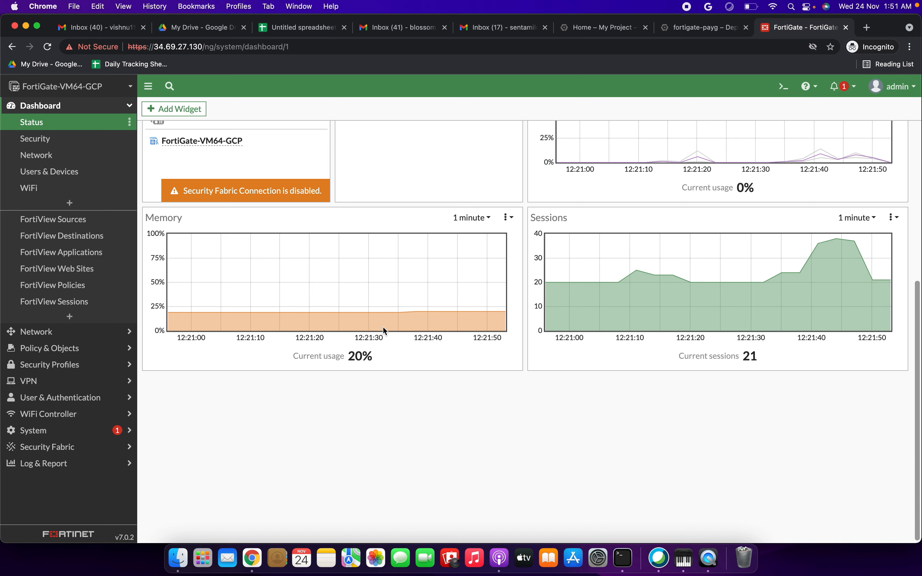
scroll(383, 326, "up", 10)
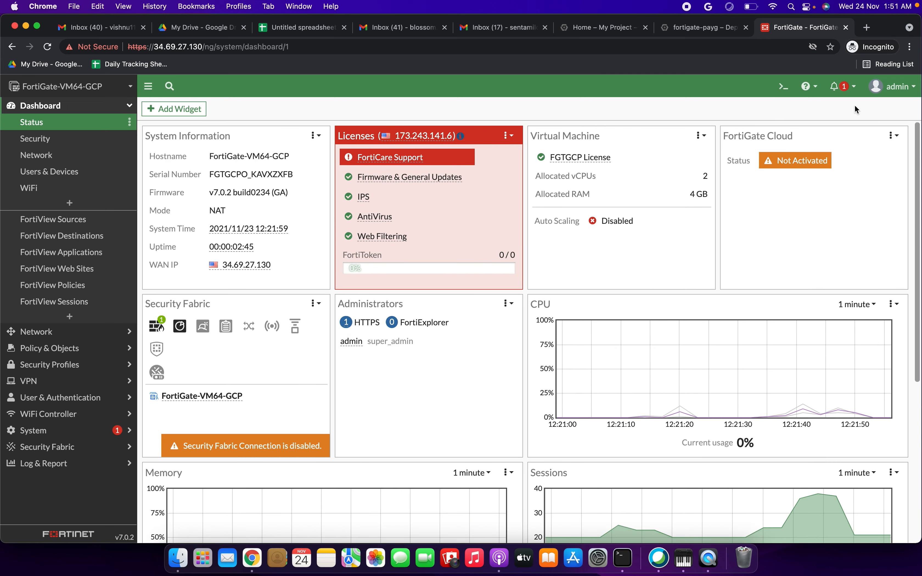
left_click(883, 94)
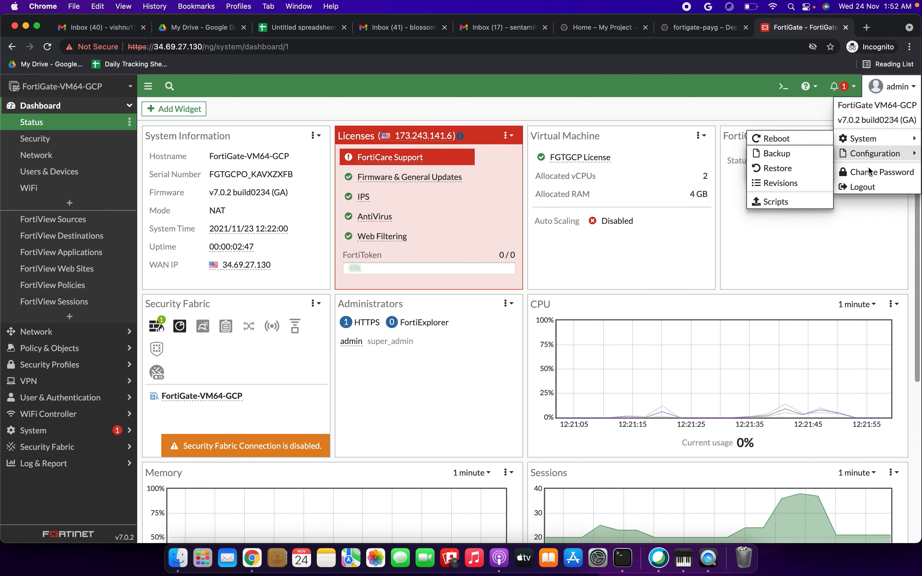
left_click(844, 88)
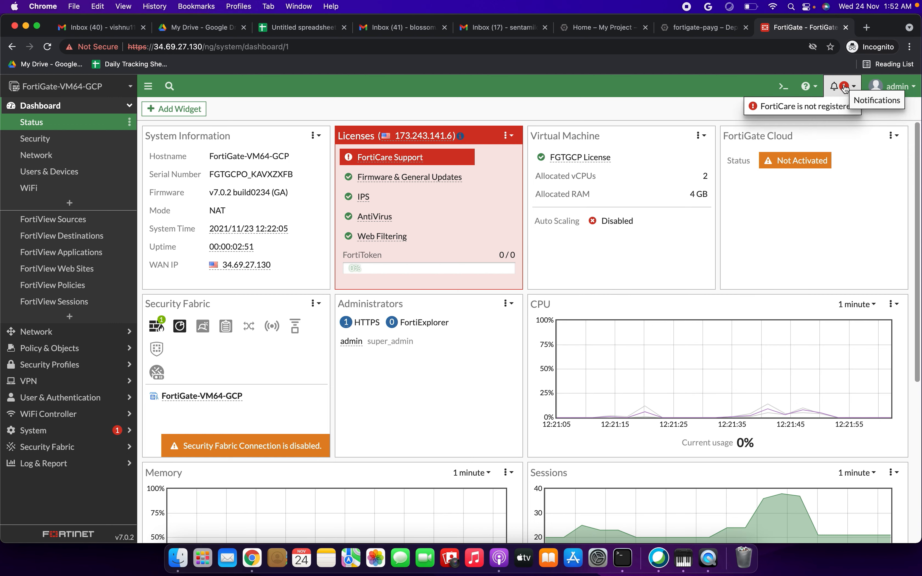
left_click(747, 83)
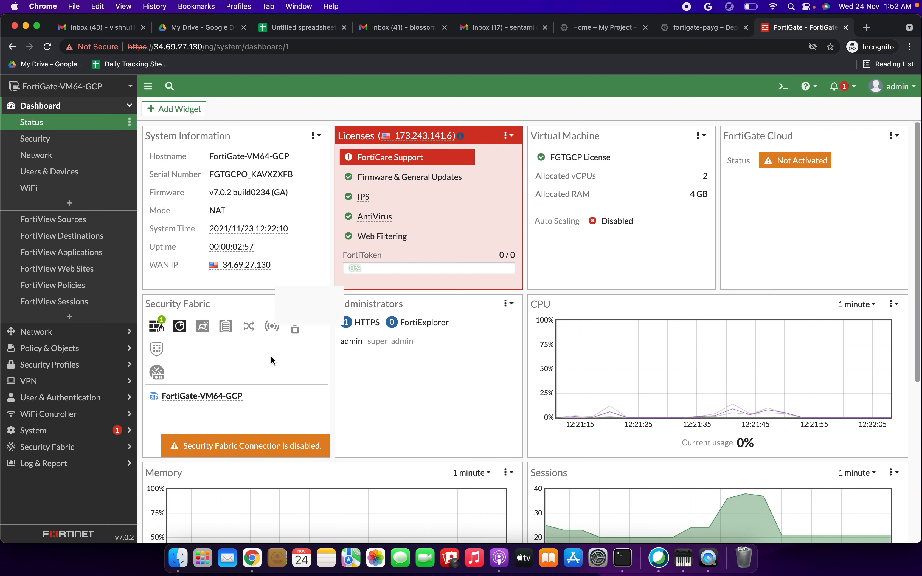
Step: Examine the CPU, memory and sessions graphs and the license details, and recheck the notifications and admin account options
scroll(611, 265, "down", 3)
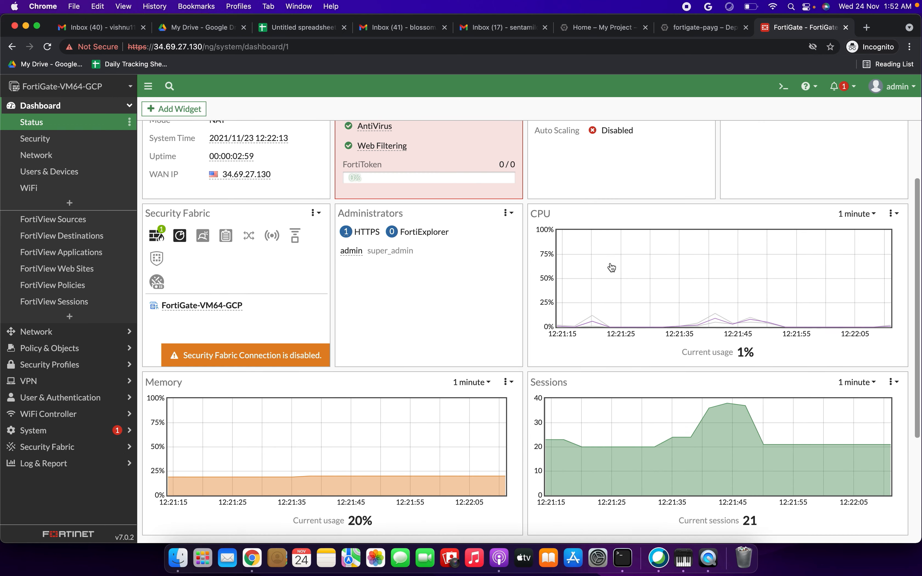
scroll(611, 268, "down", 5)
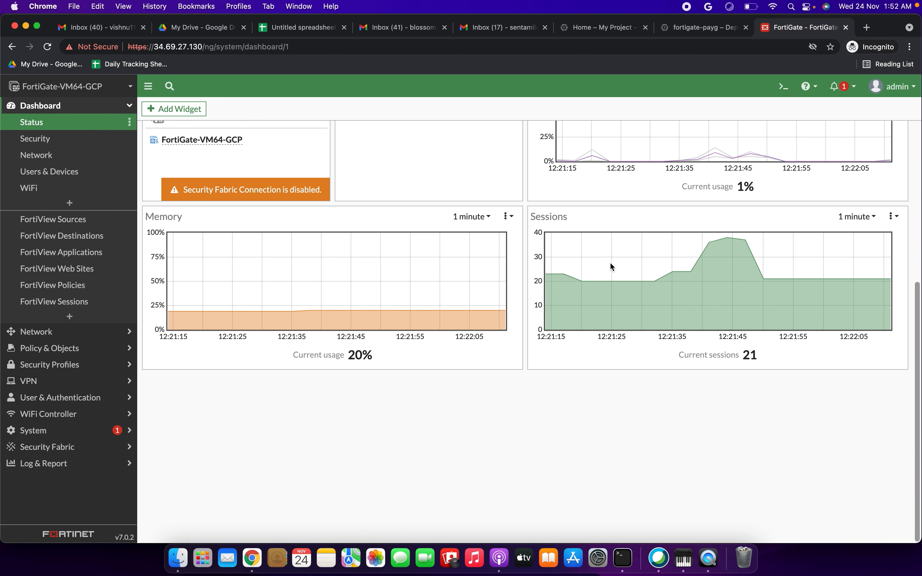
scroll(650, 225, "up", 4)
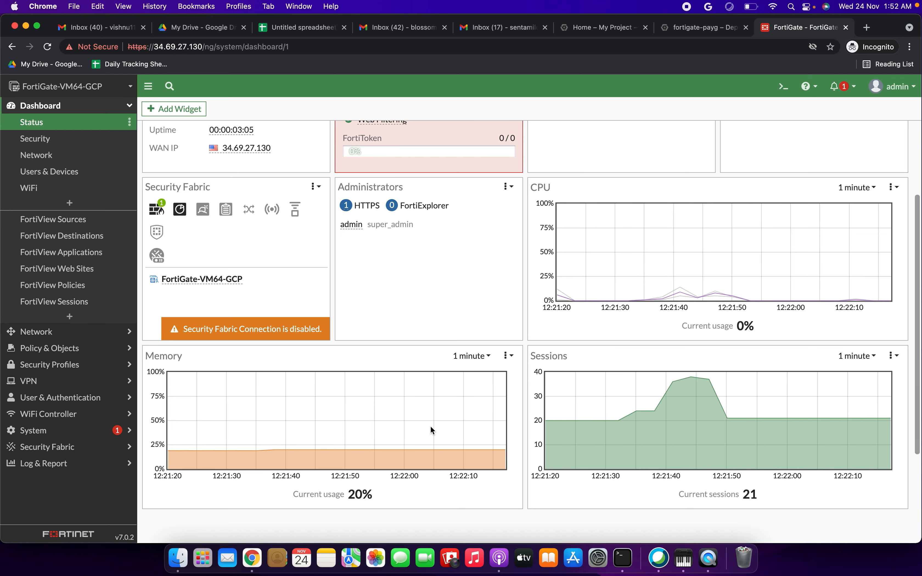
scroll(430, 425, "up", 3)
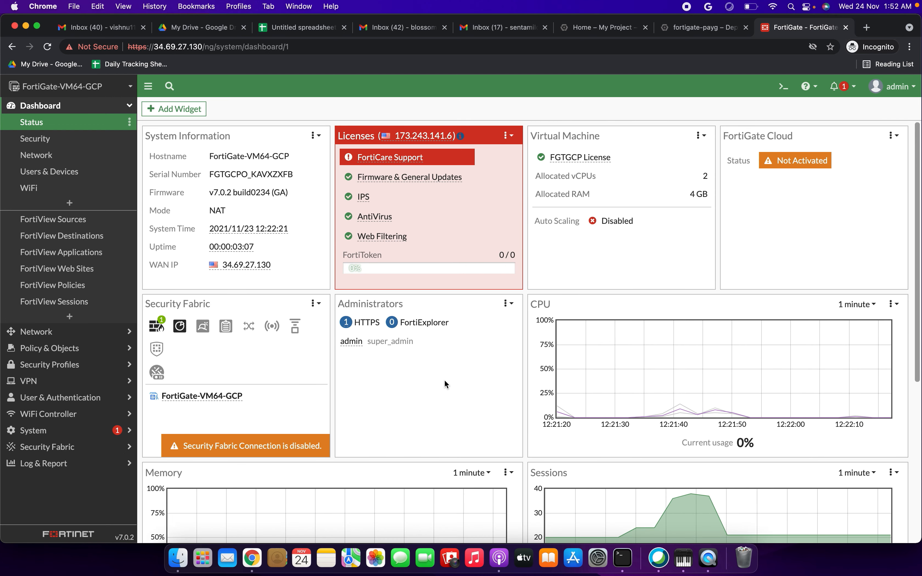
mouse_move(421, 196)
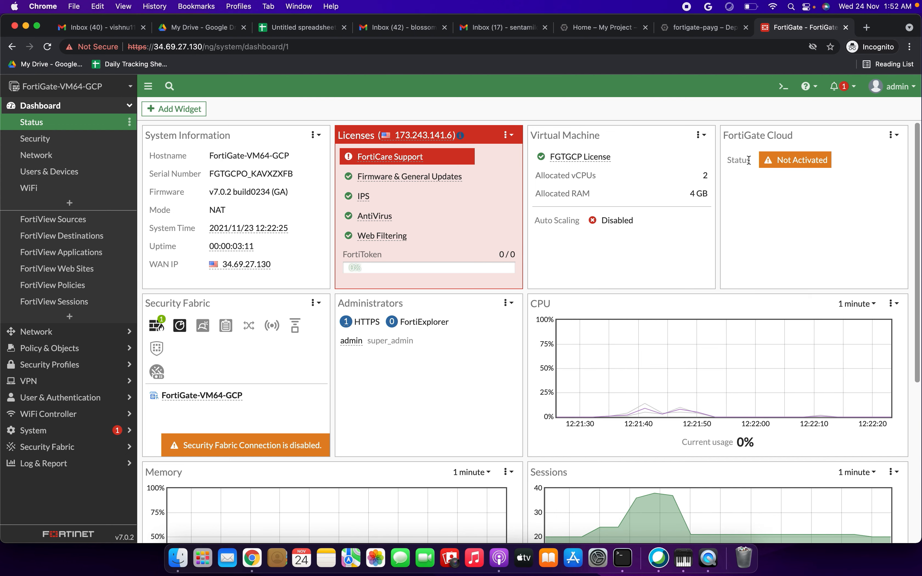
mouse_move(424, 223)
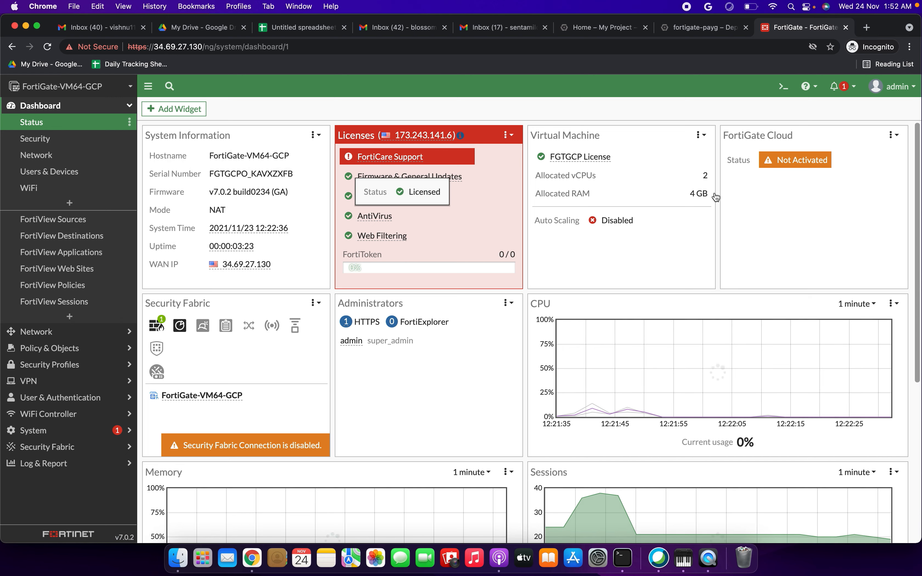
left_click(854, 89)
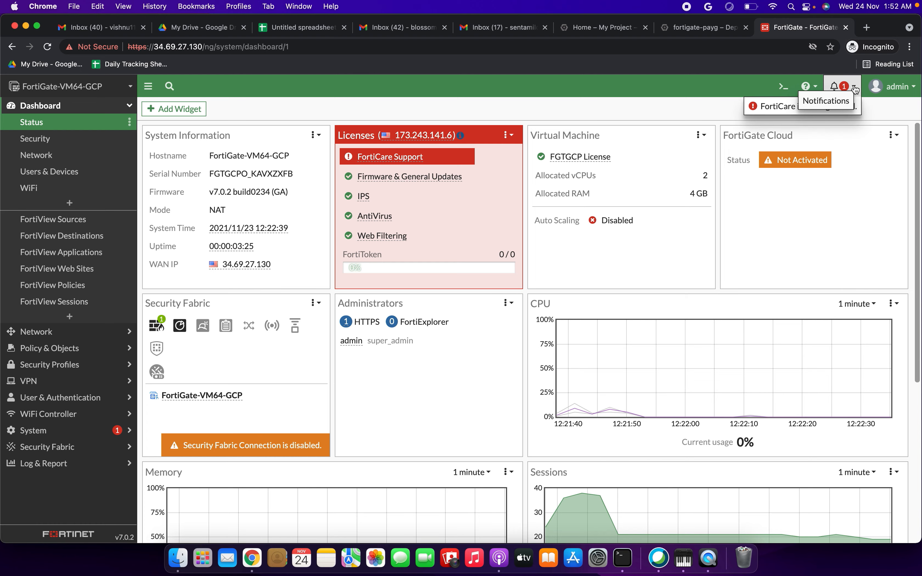
left_click(902, 90)
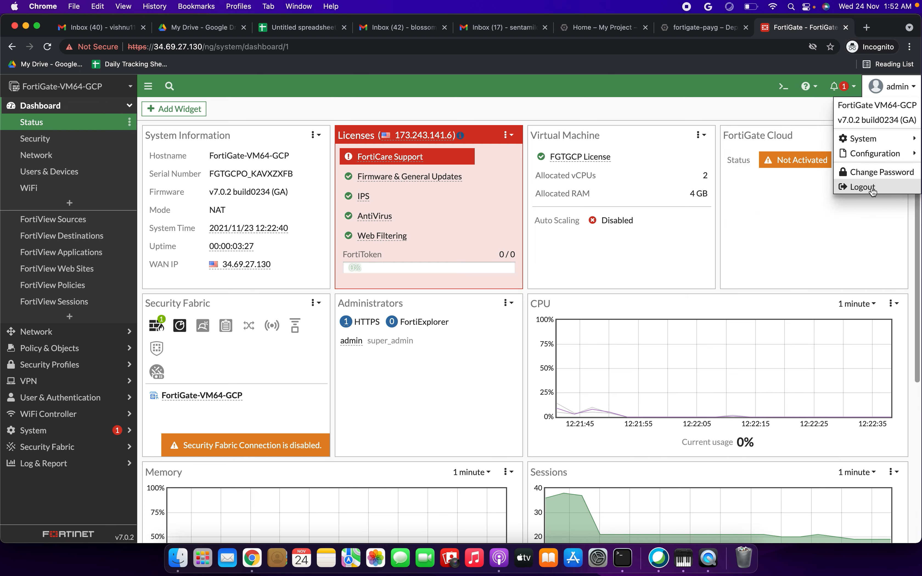
Step: Return to the Google Cloud deployment and delete fortigate-payg-588 with all resources created by it
left_click(702, 29)
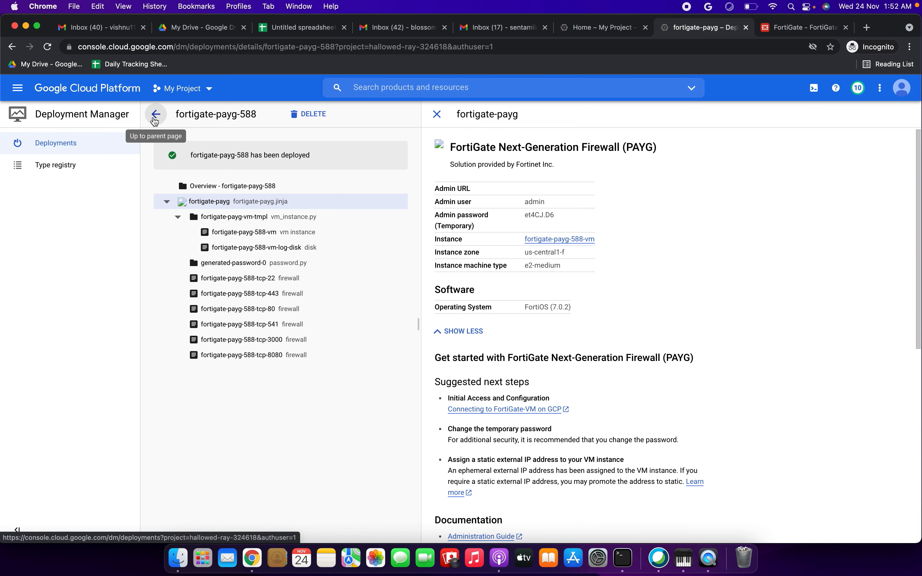
left_click(296, 116)
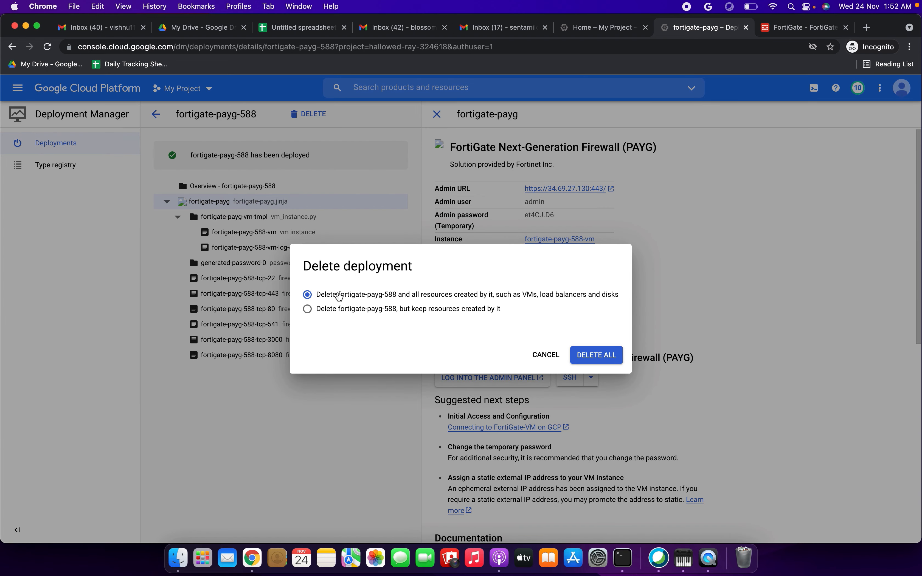
left_click_drag(440, 300, 504, 300)
left_click(608, 354)
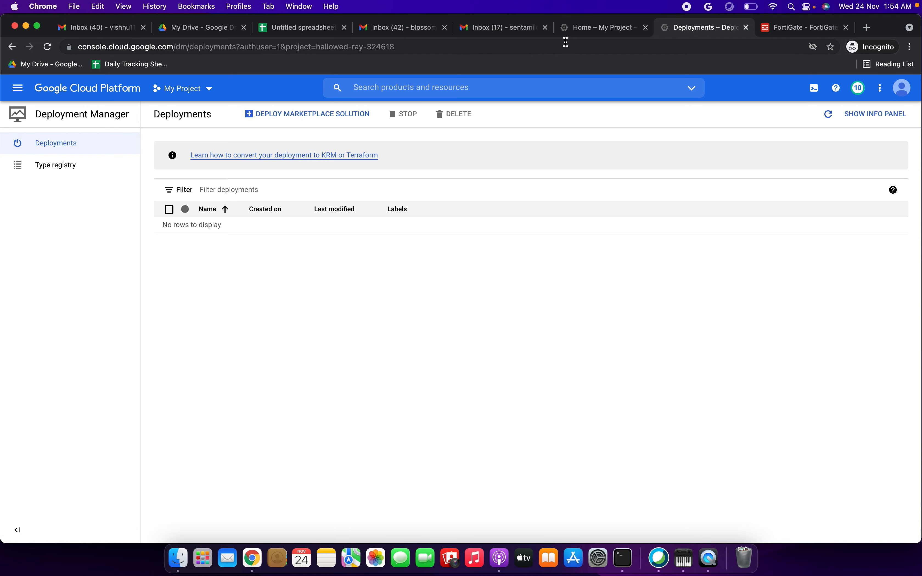
Step: Switch back to the FortiGate dashboard page and reload it to check whether the firewall still responds
left_click(778, 30)
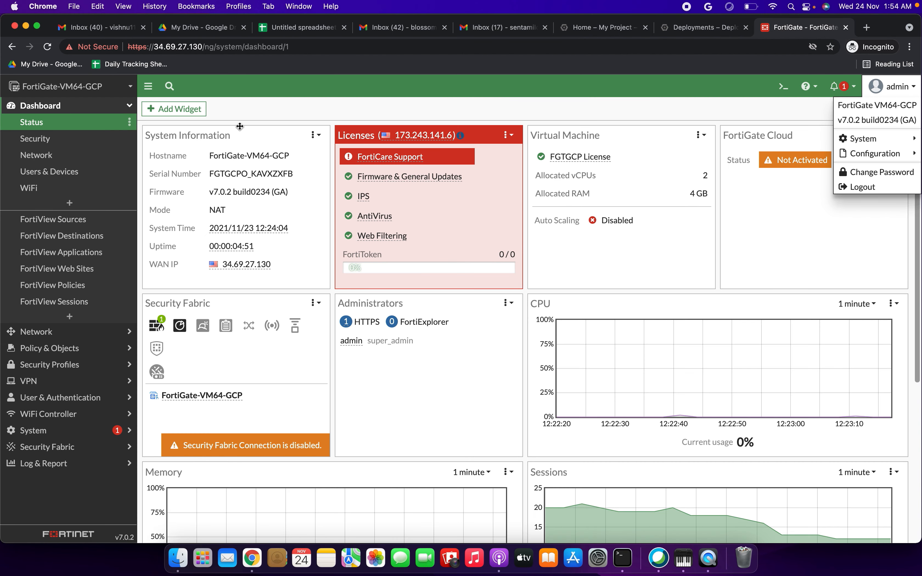
left_click(47, 46)
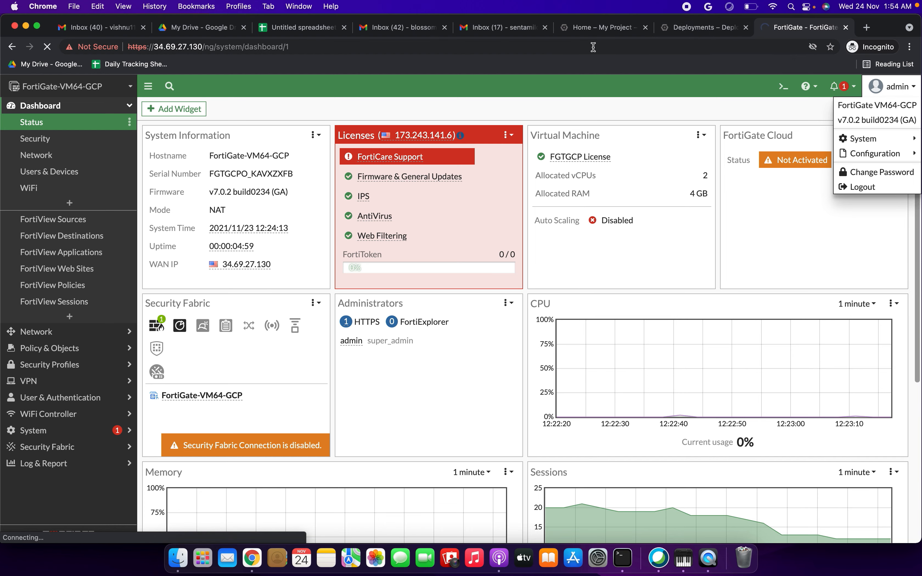
Step: Close the other account's Google Cloud home page and check which account is signed in to the Deployments page
left_click(697, 27)
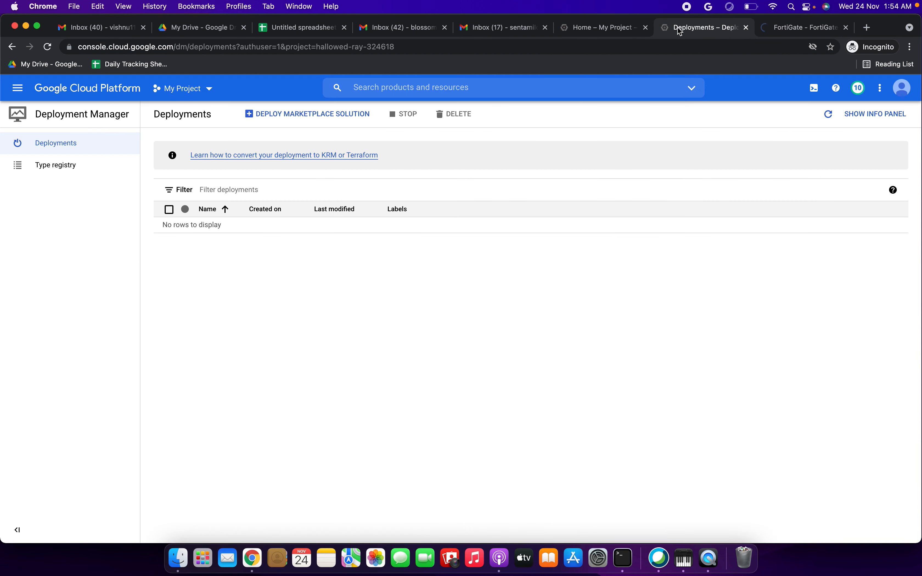
left_click(609, 23)
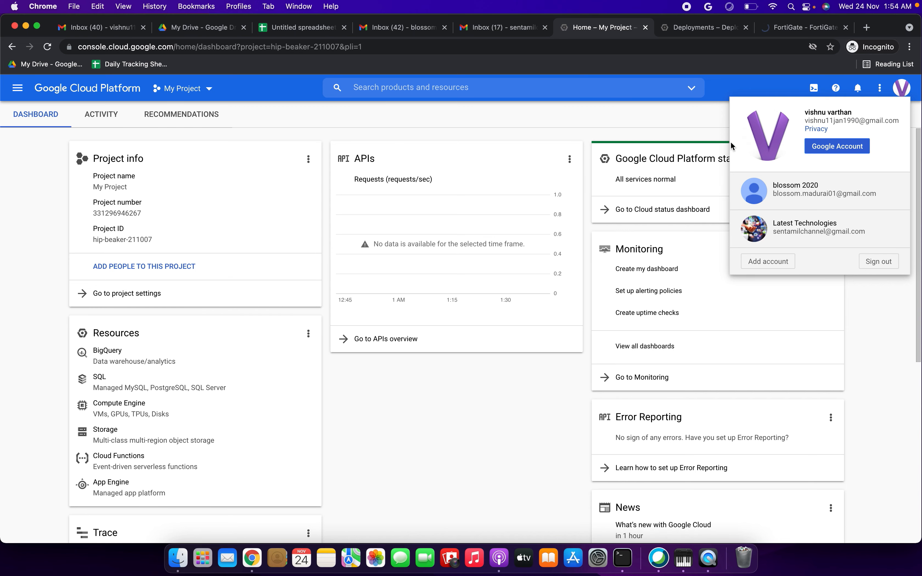
left_click(680, 30)
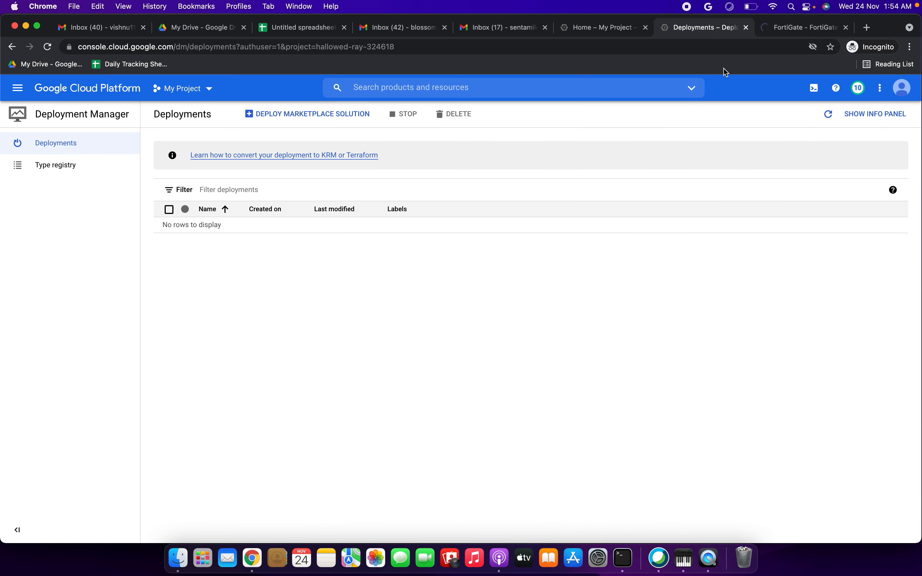
left_click(645, 27)
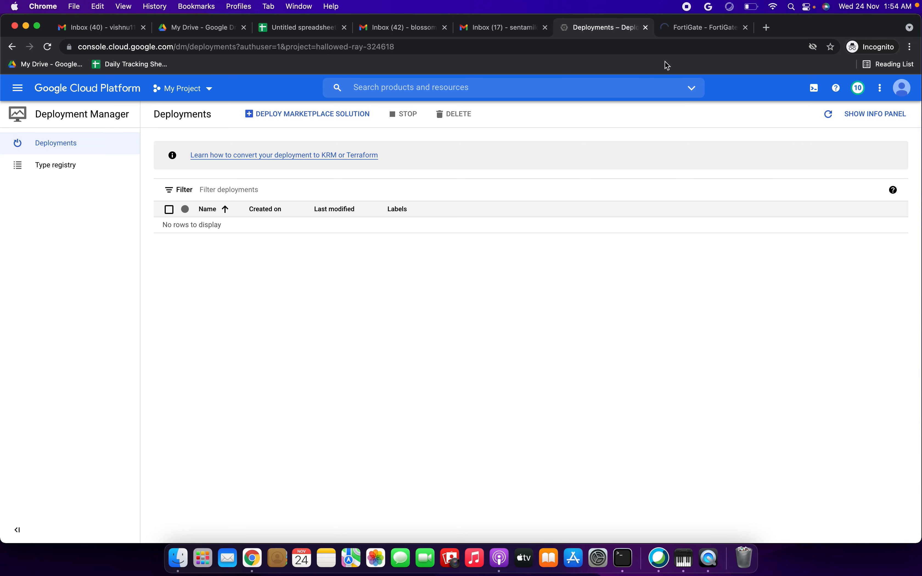
left_click(899, 90)
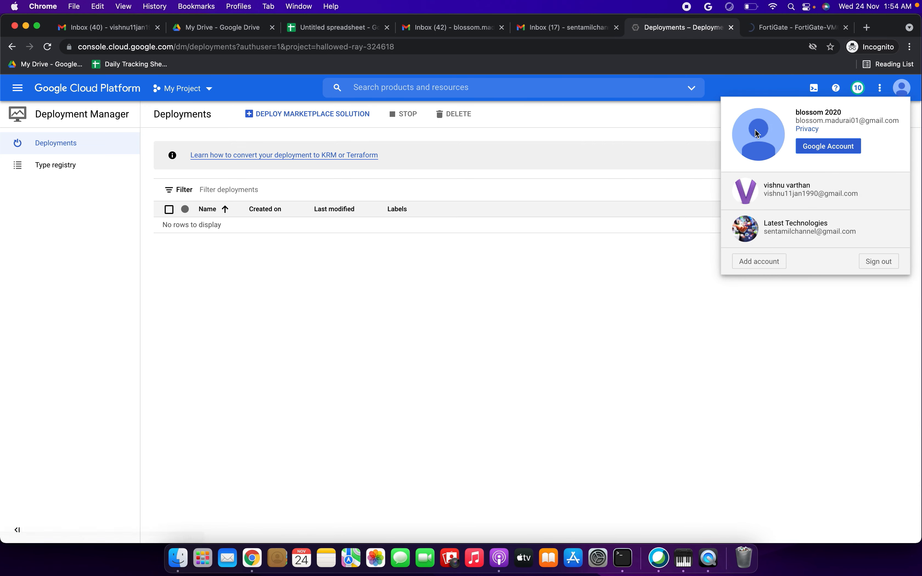
left_click(296, 305)
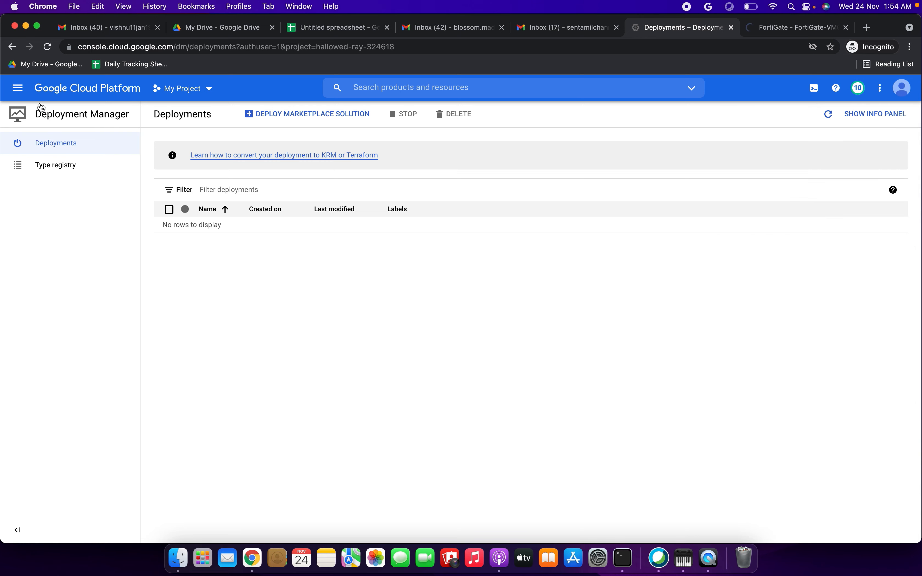
Step: Search the Google Cloud Marketplace for "fortigate next-generation firewall (payg)" and open its product page
left_click(18, 89)
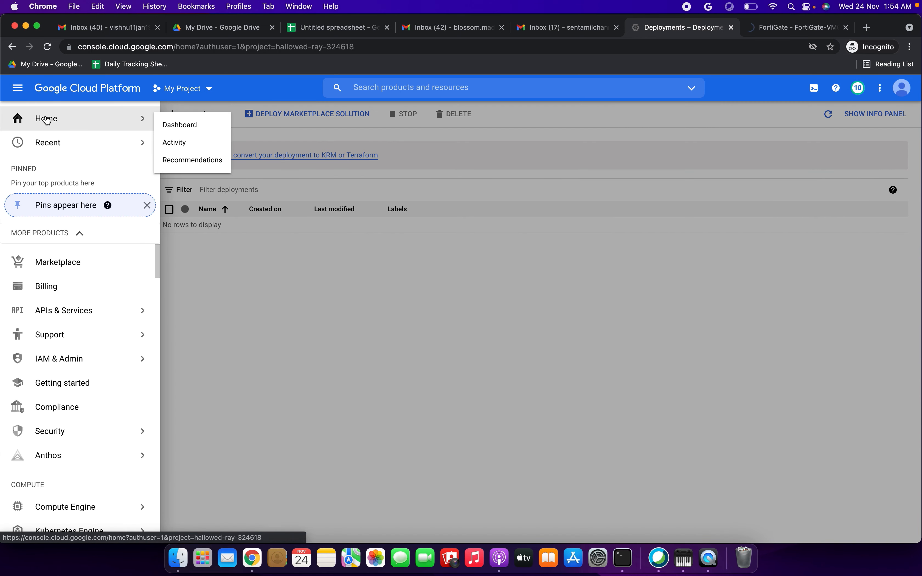
left_click(45, 115)
left_click(17, 90)
left_click(52, 266)
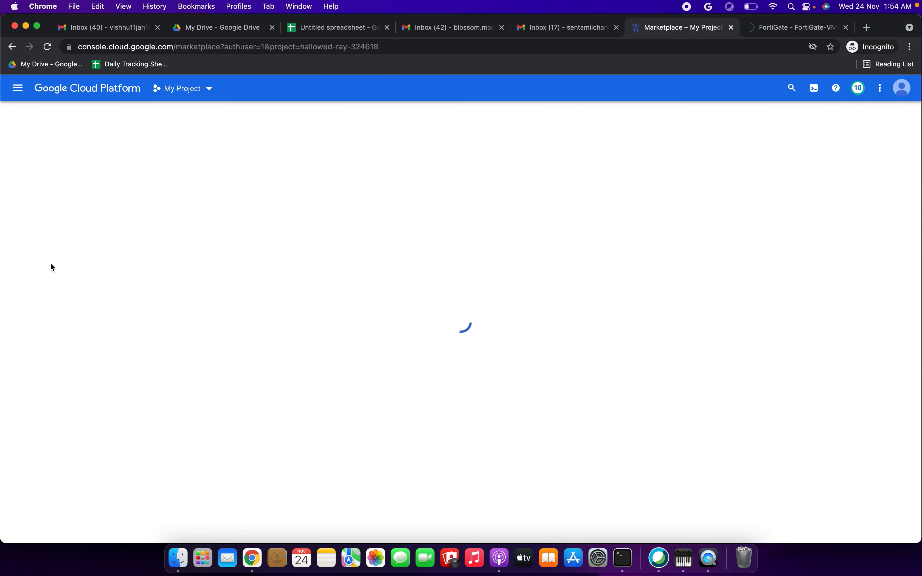
left_click(336, 214)
type("for")
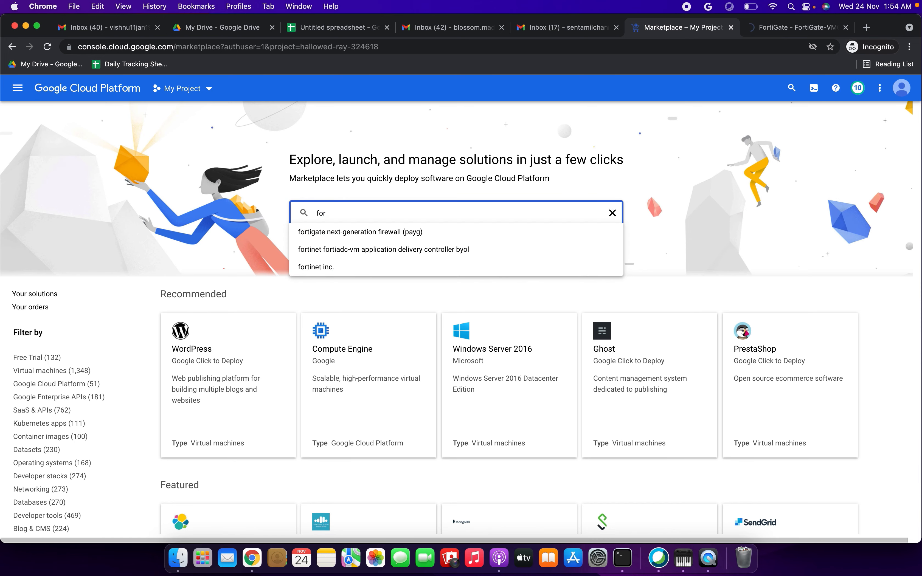
left_click(337, 231)
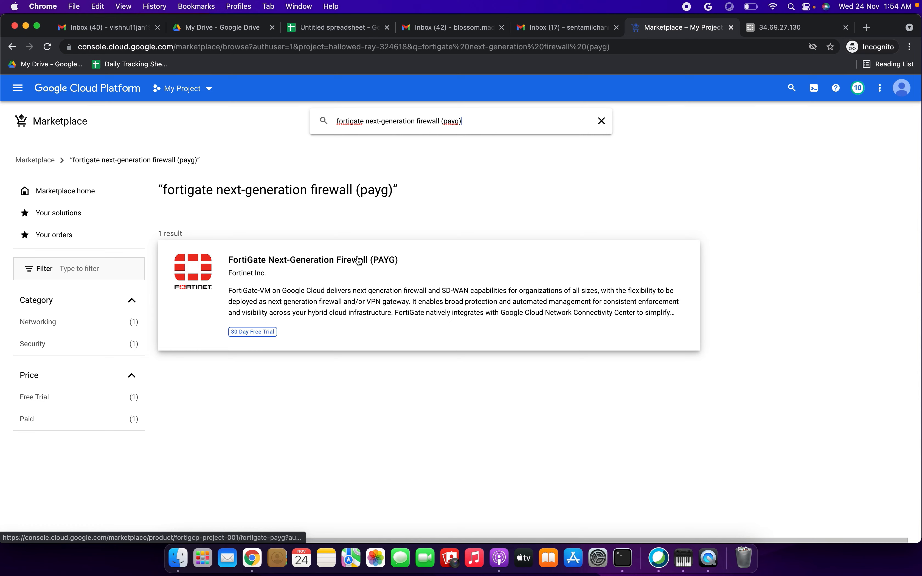
left_click(358, 260)
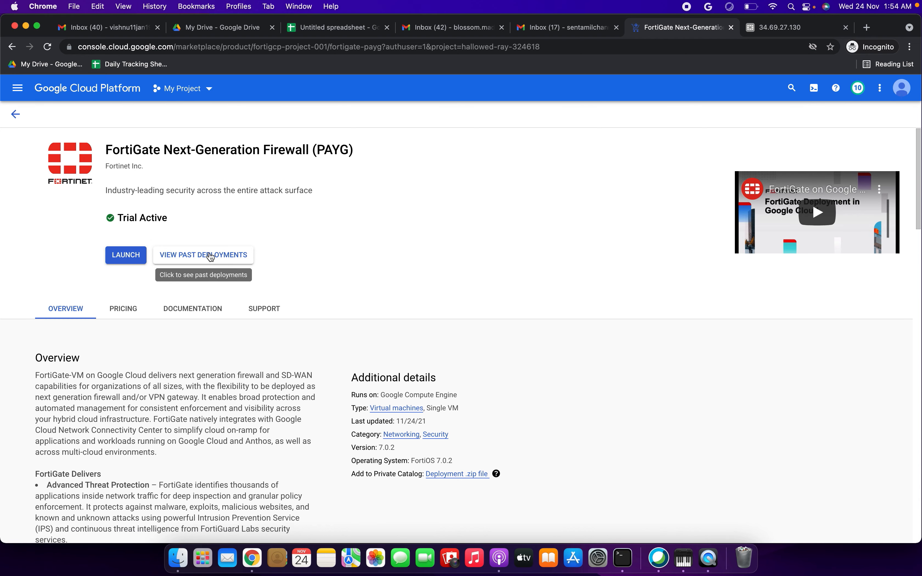
Step: Review the firewall's overview, pricing and support information, and return to the Marketplace search results
scroll(215, 306, "down", 15)
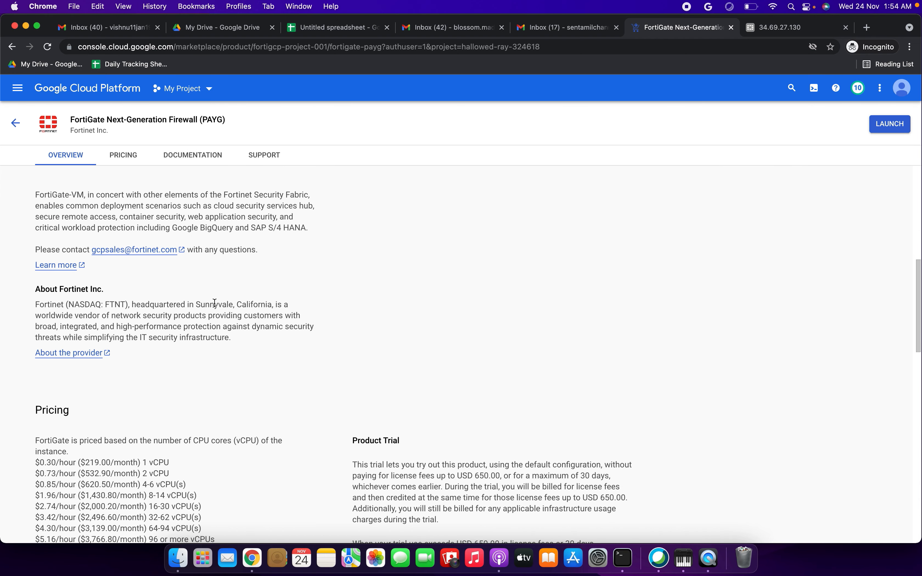
scroll(215, 303, "down", 10)
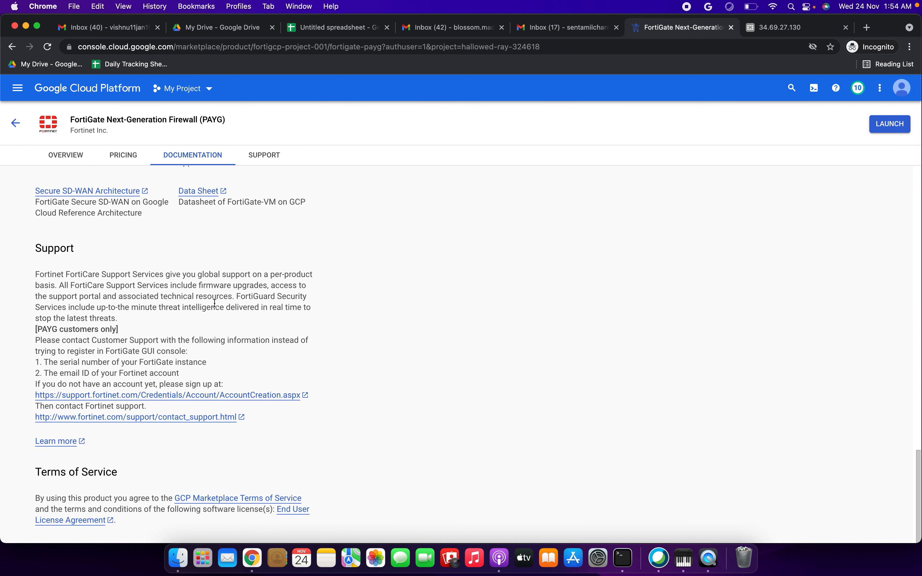
scroll(215, 303, "up", 20)
left_click(65, 155)
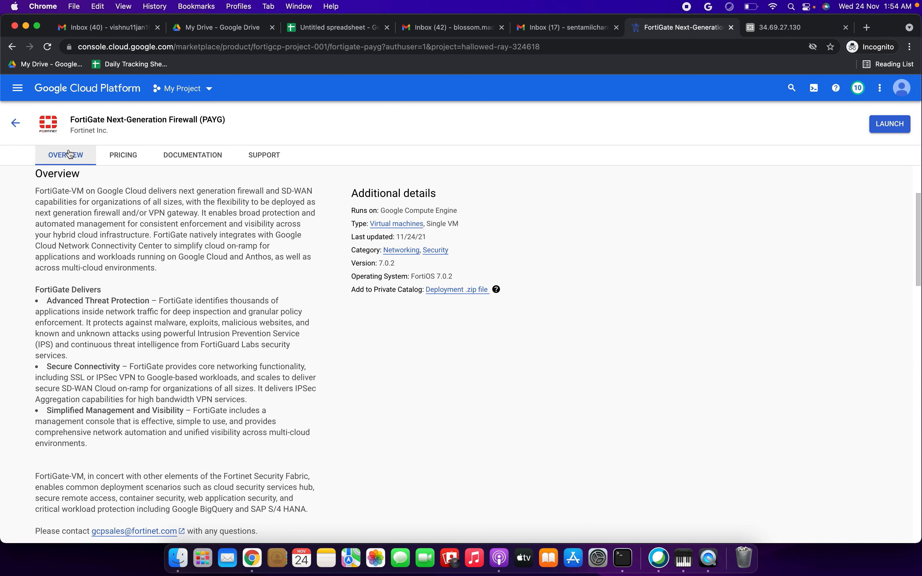
left_click(17, 128)
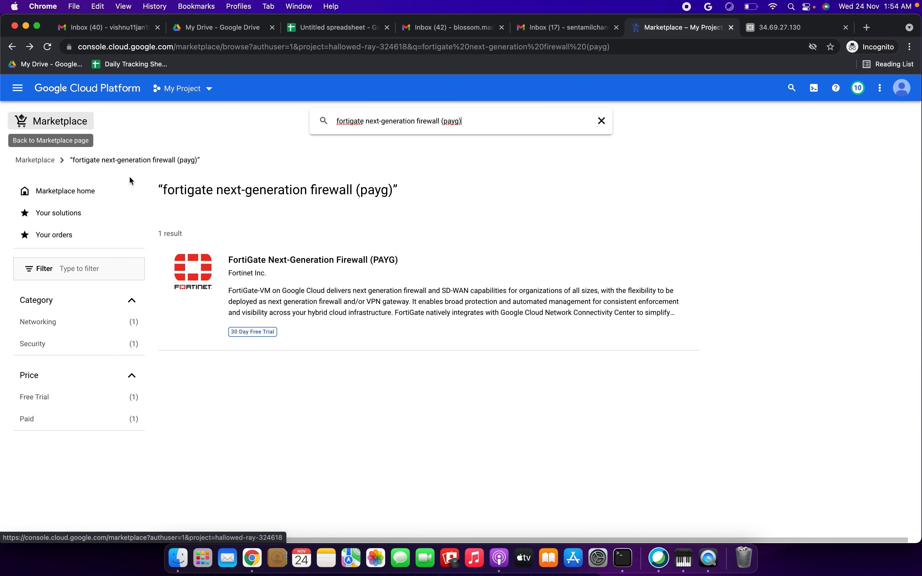
Step: Return to the project's home dashboard and open Compute Engine to look for leftover VM instances
left_click(28, 95)
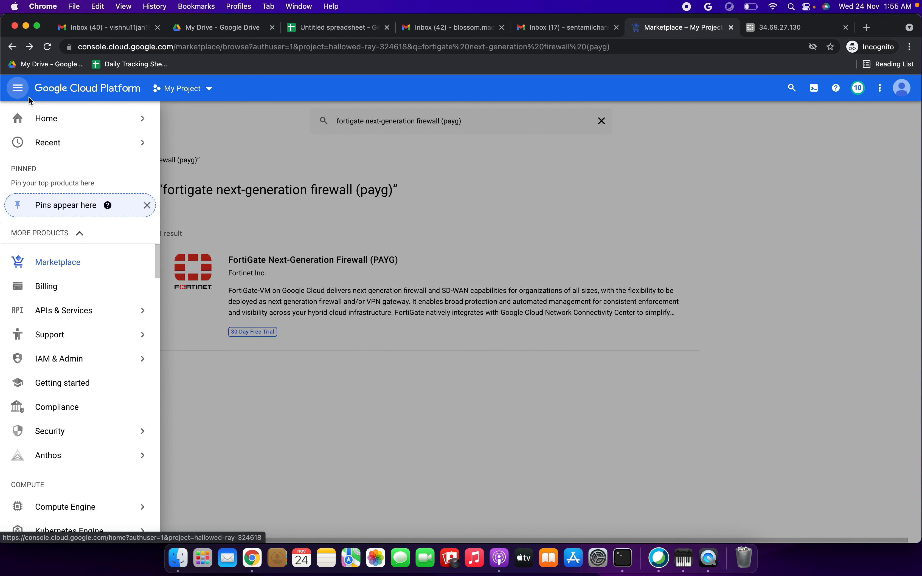
left_click(47, 120)
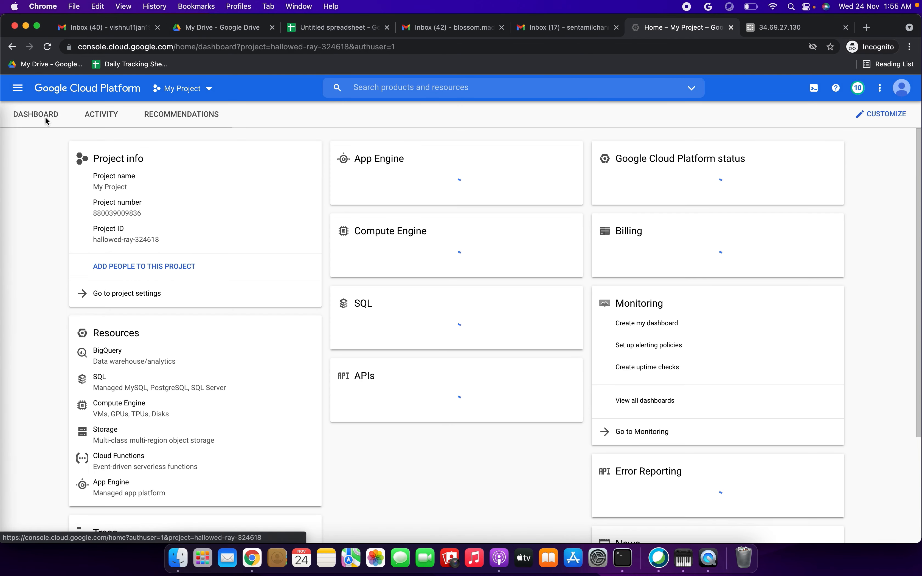
left_click(20, 95)
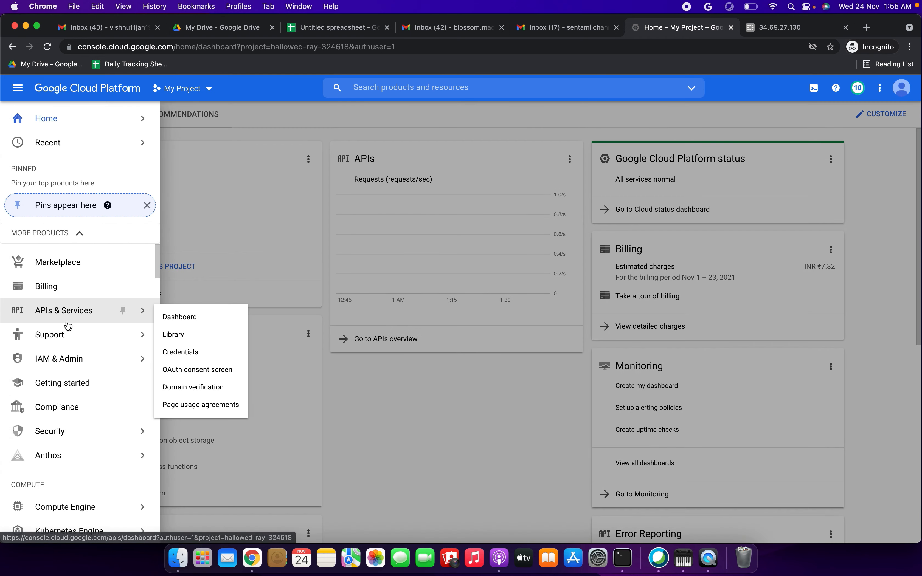
left_click(68, 505)
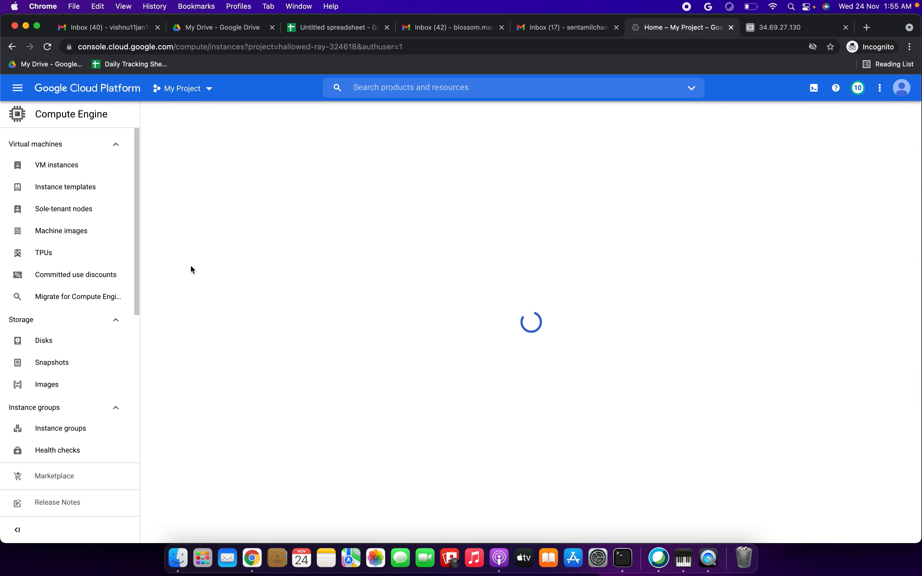
Step: Check whether the FortiGate web page still responds, and return to the VM instances list
left_click(792, 27)
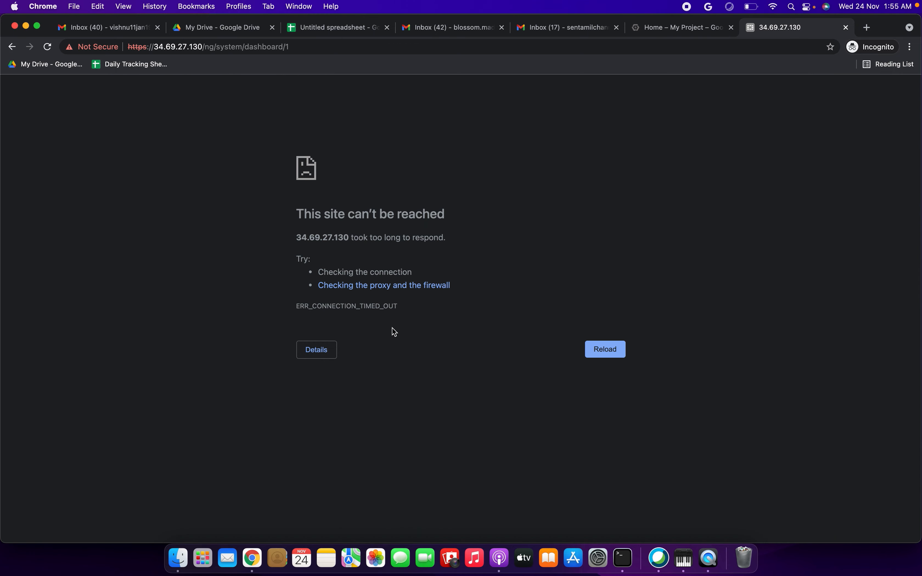
left_click_drag(259, 150, 484, 286)
left_click(678, 28)
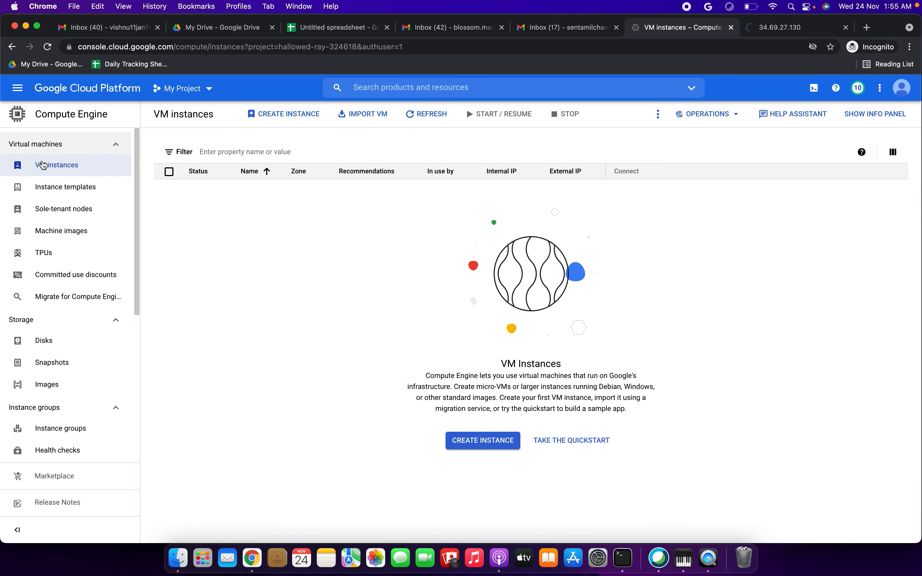
Step: Check Compute Engine for leftover disks and open the project's billing overview
left_click(56, 351)
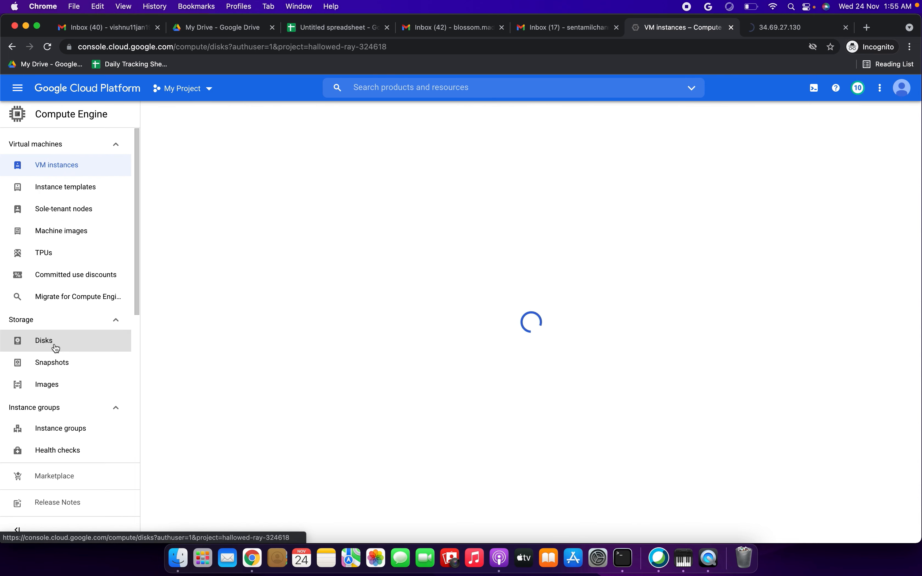
left_click(18, 88)
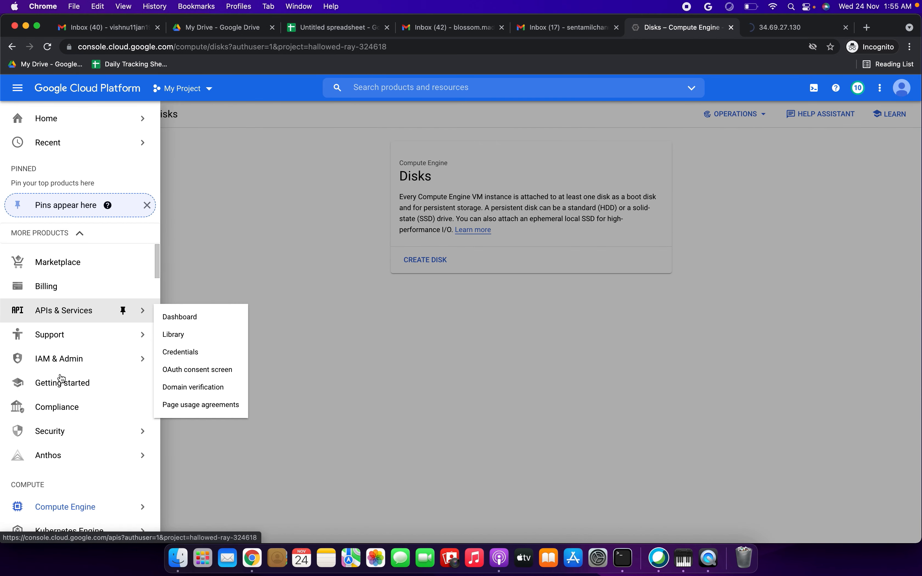
scroll(65, 424, "down", 5)
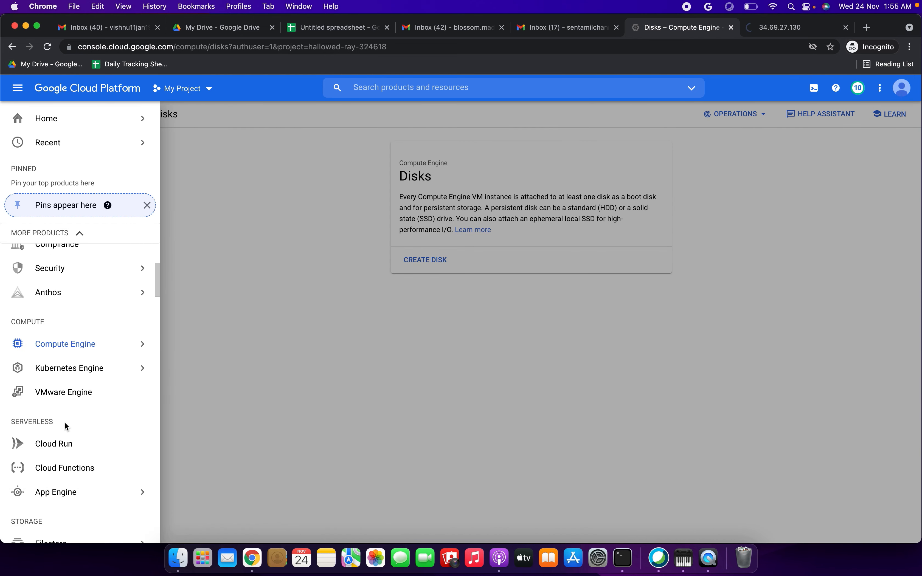
scroll(65, 422, "down", 3)
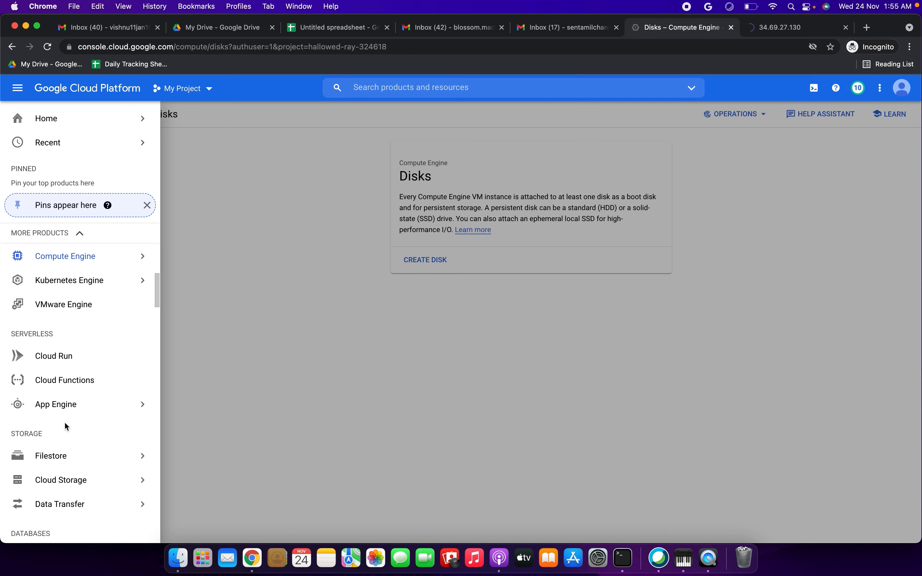
scroll(64, 423, "down", 2)
scroll(65, 423, "up", 2)
scroll(66, 425, "up", 8)
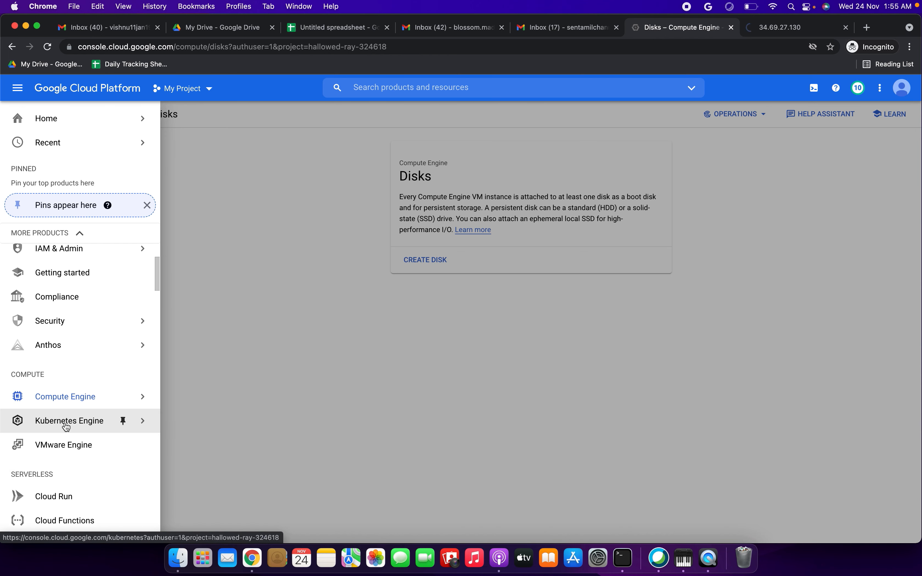
left_click(49, 297)
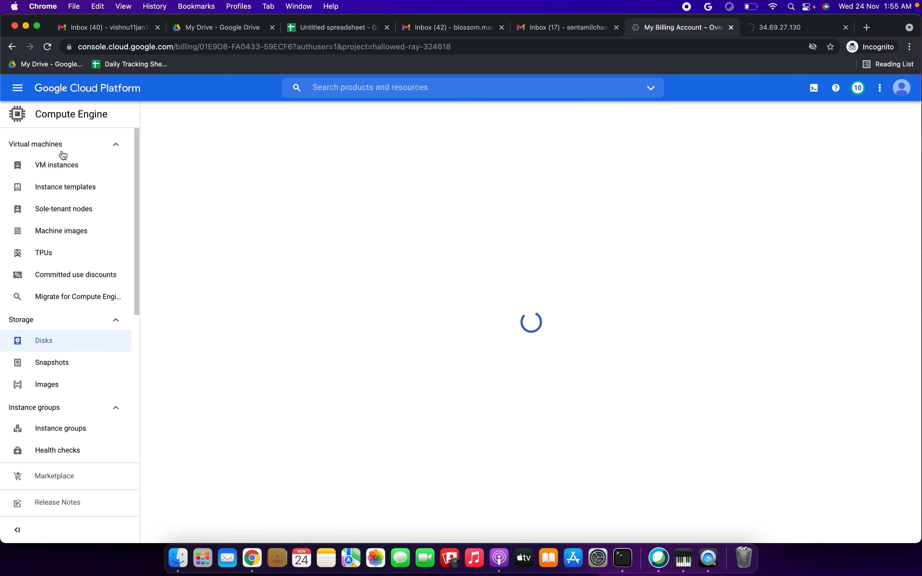
Step: Reopen the billing account by way of the project's home dashboard and review its transactions for November and October 2021
left_click(17, 89)
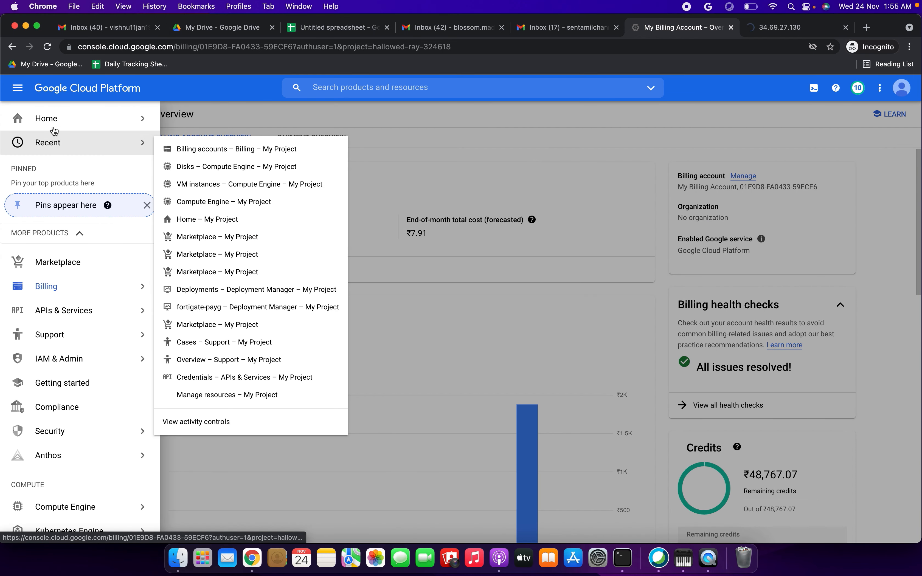
left_click(53, 126)
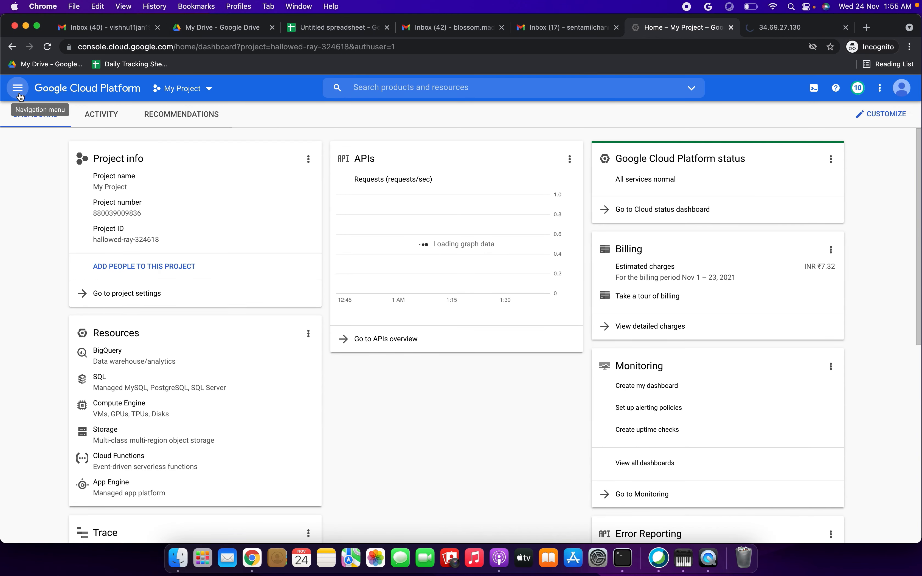
left_click(19, 91)
left_click(56, 287)
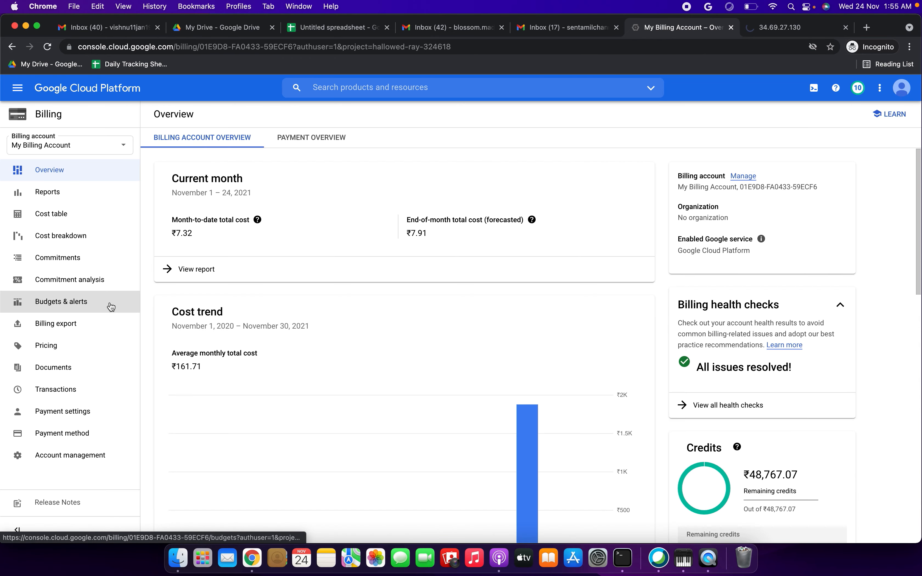
left_click(74, 388)
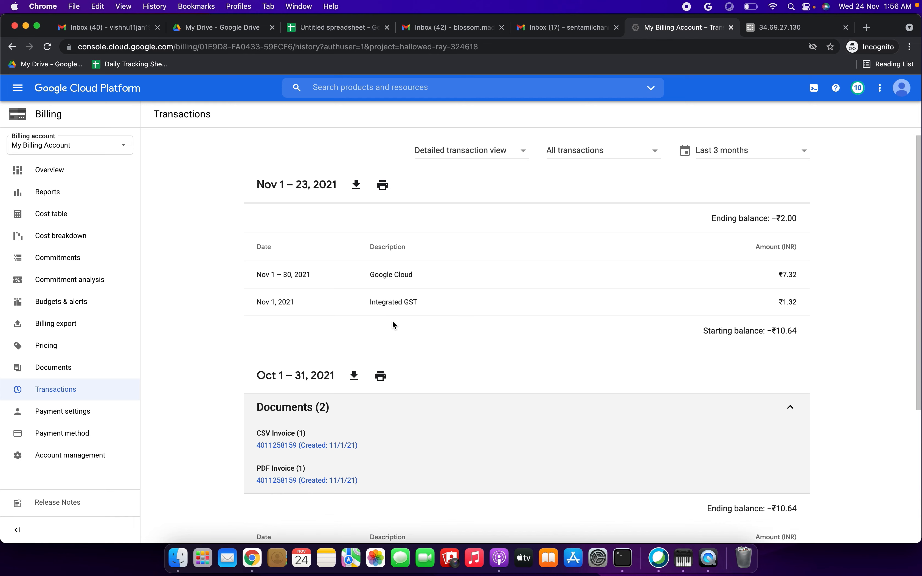
scroll(392, 323, "down", 3)
scroll(393, 323, "up", 3)
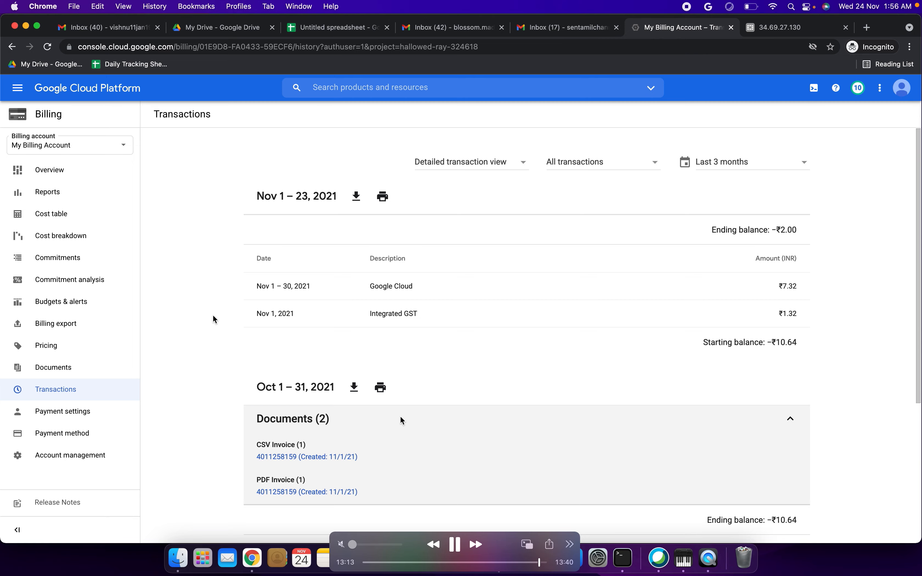
Step: Pause the screen recording's playback in QuickTime Player and minimize its window
key("Escape")
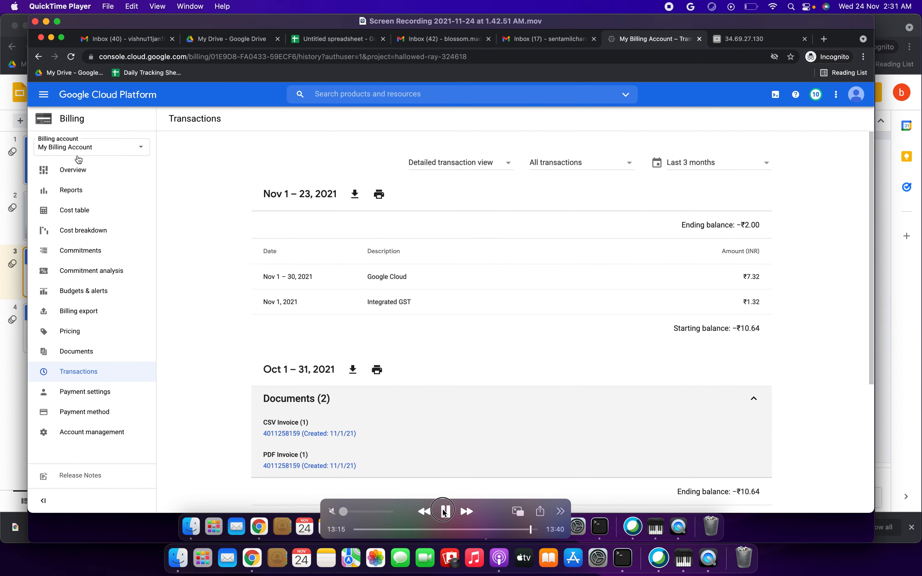
left_click(446, 511)
left_click(46, 22)
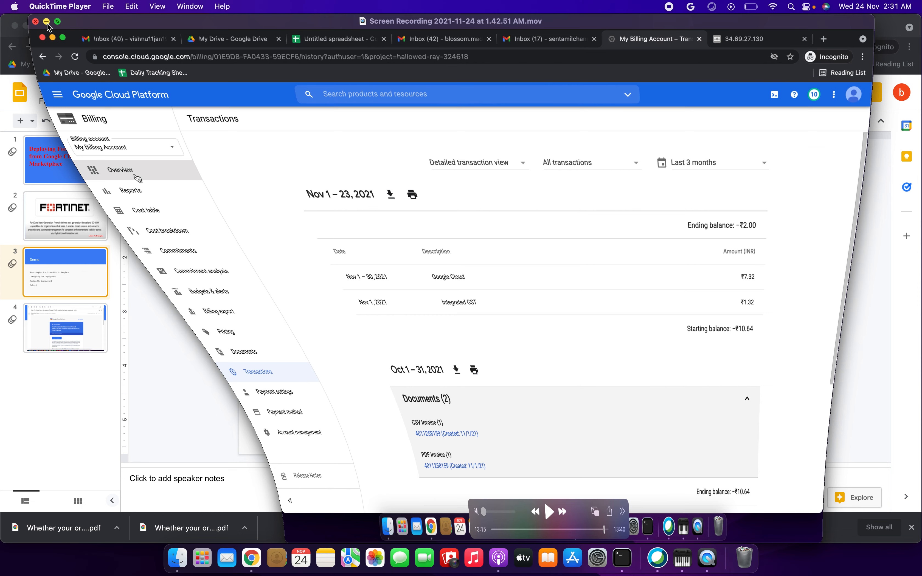
Step: In the Google Slides presentation, go to slide 4 with the deployment e-mail and present it full screen
left_click(73, 332)
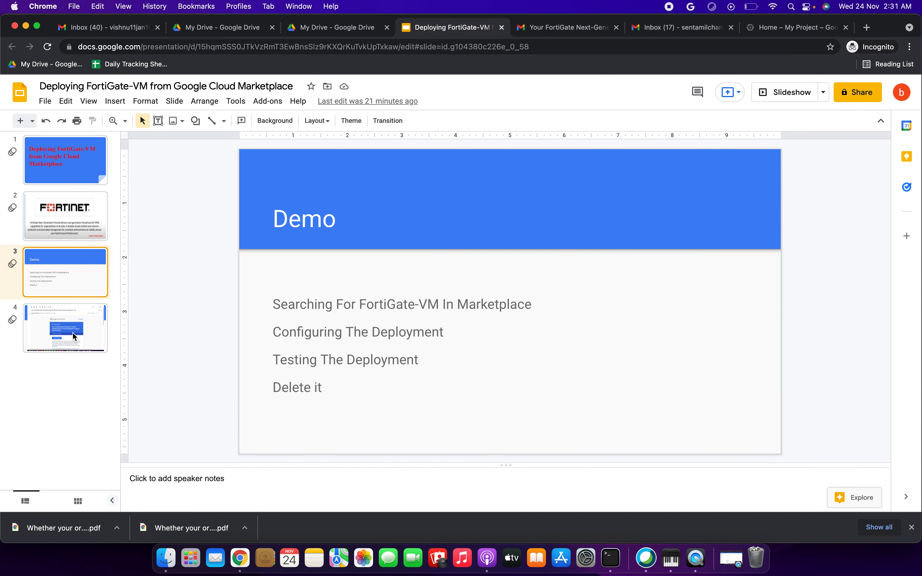
left_click(65, 170)
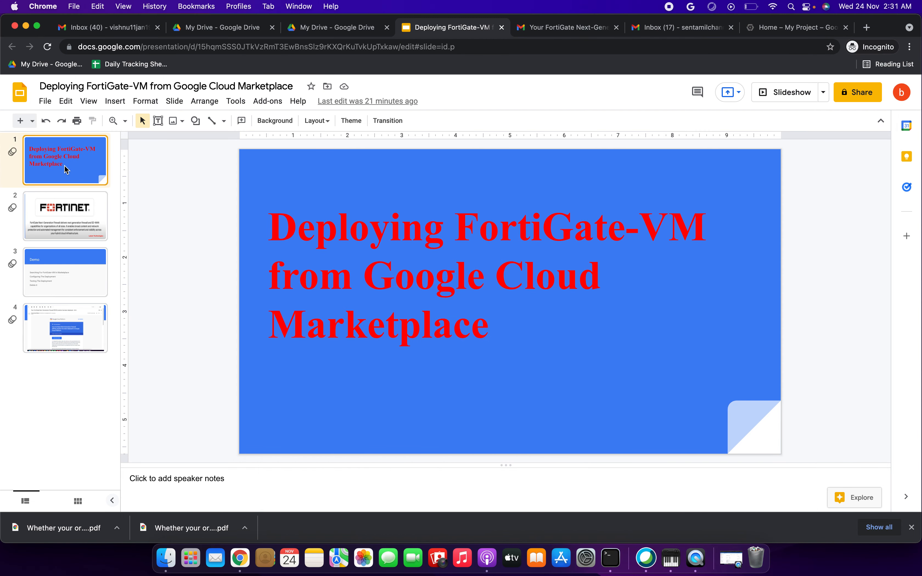
left_click(84, 317)
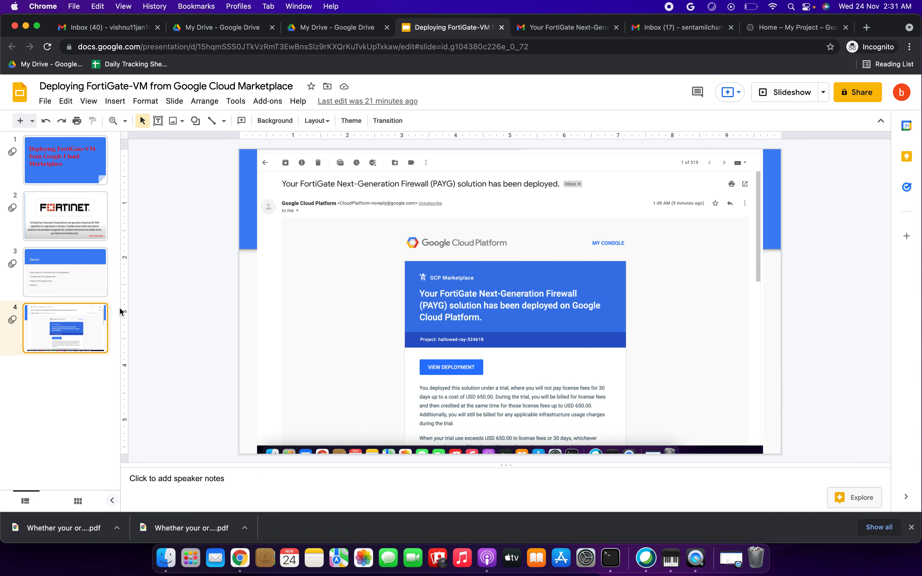
left_click(817, 101)
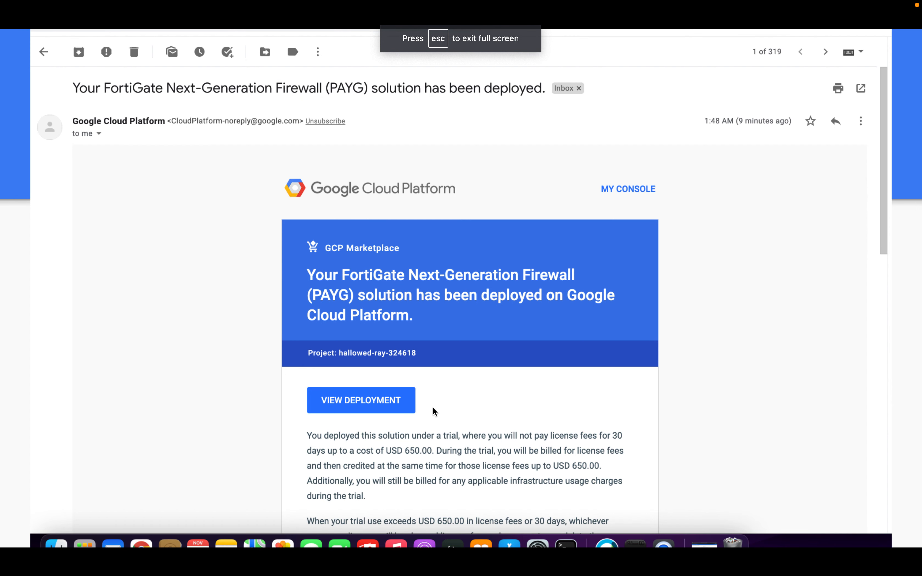